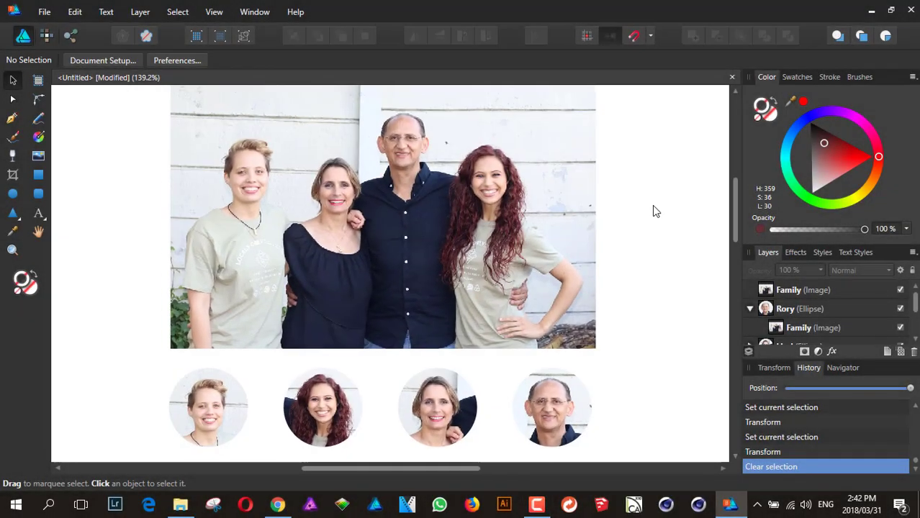
- Stack the blonde, red-haired and older women's portraits in a column left of the photo
scroll(634, 216, down, 2)
scroll(637, 218, right, 1)
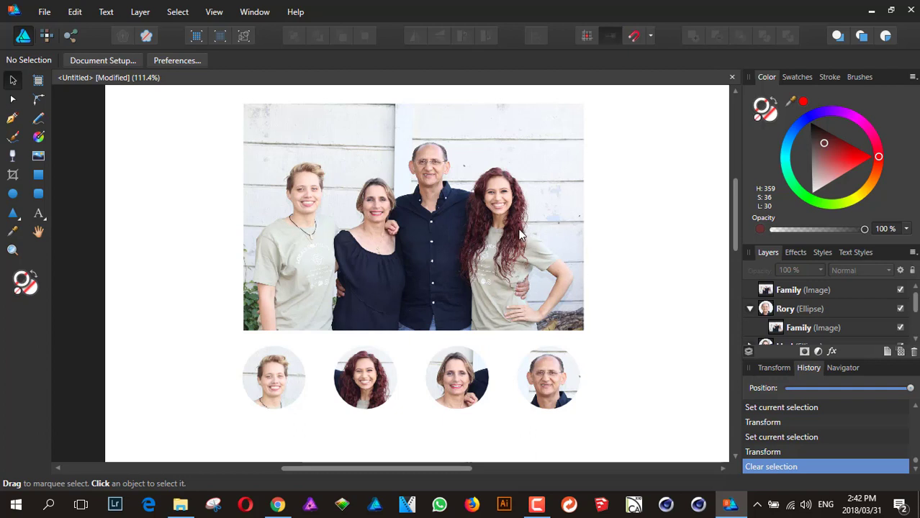
scroll(520, 234, up, 1)
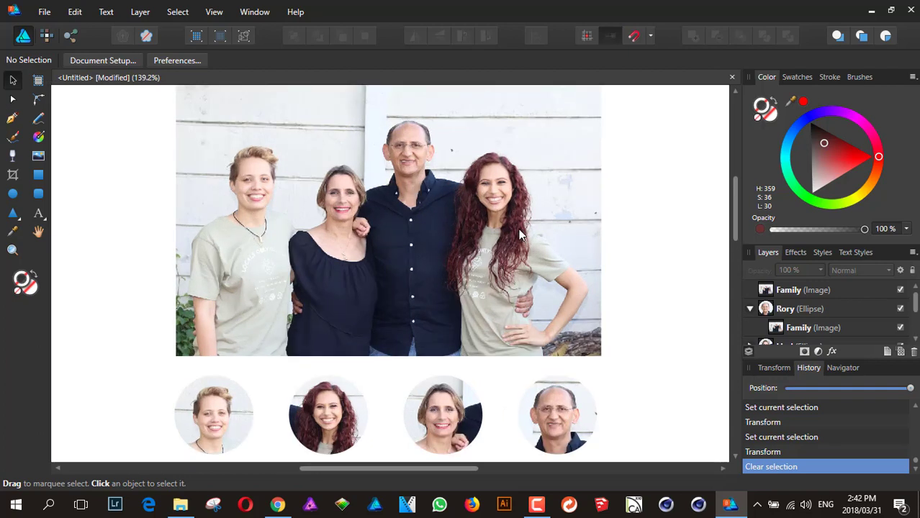
mouse_move(504, 202)
mouse_down()
mouse_move(523, 231)
mouse_move(517, 204)
mouse_up()
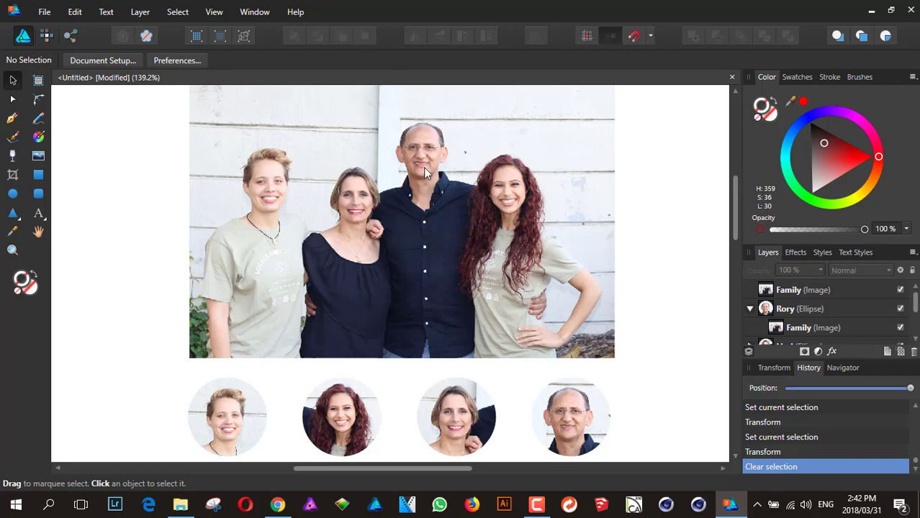
scroll(512, 238, down, 1)
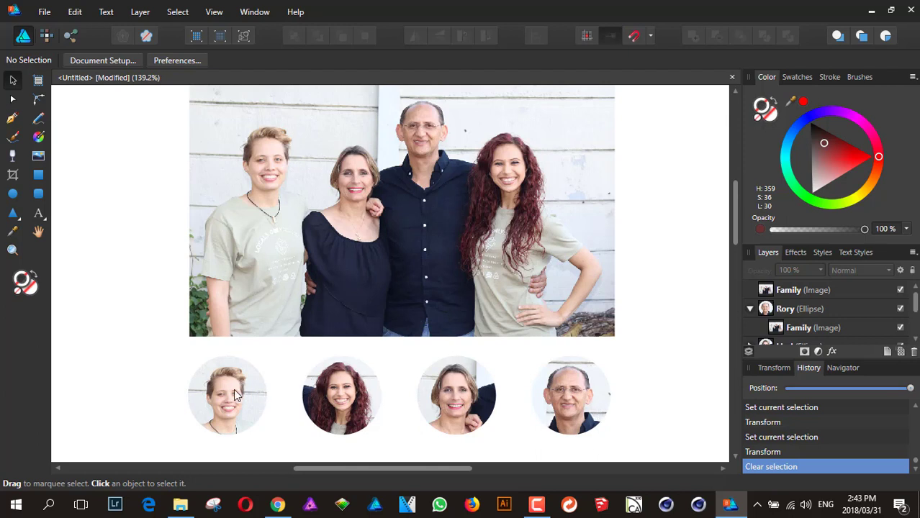
click(233, 392)
drag(207, 378, 99, 167)
drag(340, 412, 126, 314)
drag(454, 409, 114, 412)
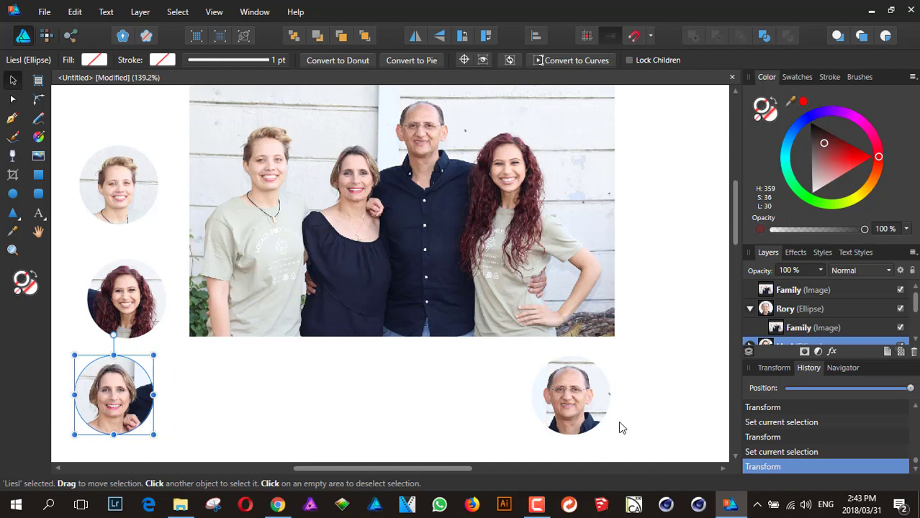
- Place the man's portrait beside the bottom-left one and reframe his face inside it
drag(588, 412, 272, 409)
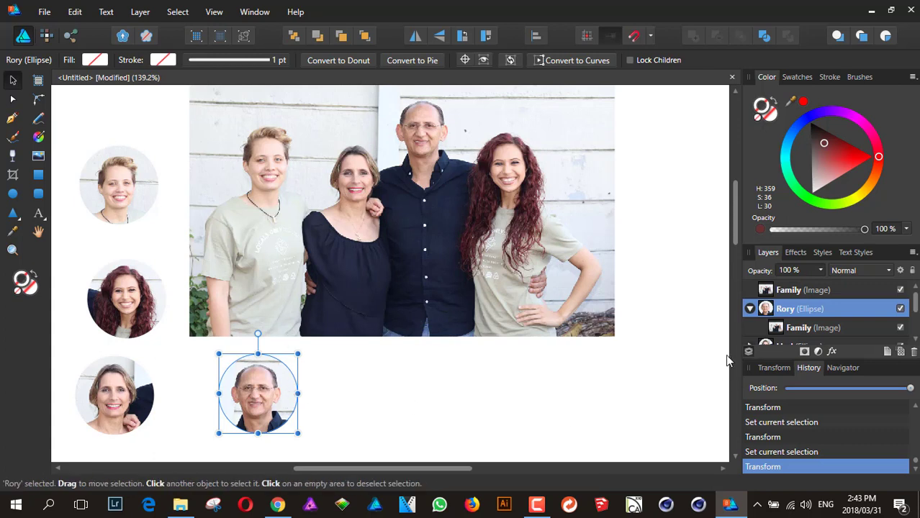
click(790, 329)
drag(248, 456, 252, 401)
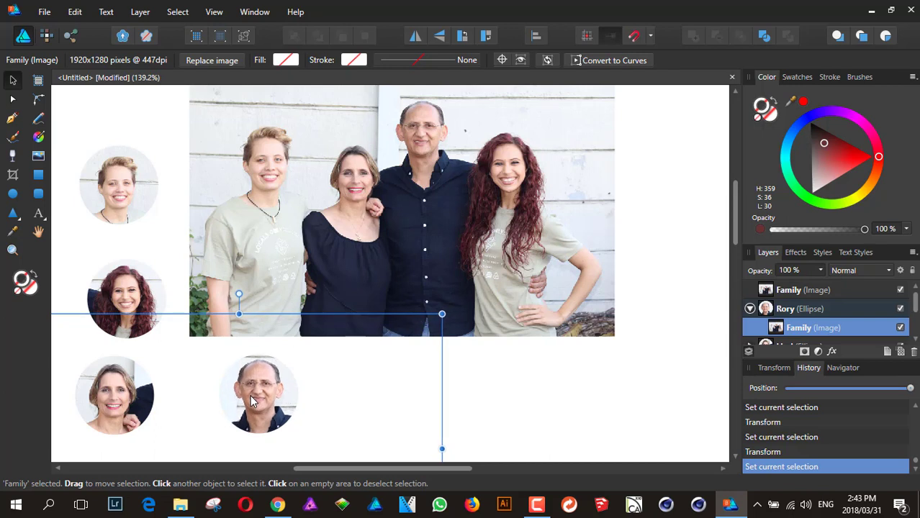
click(497, 405)
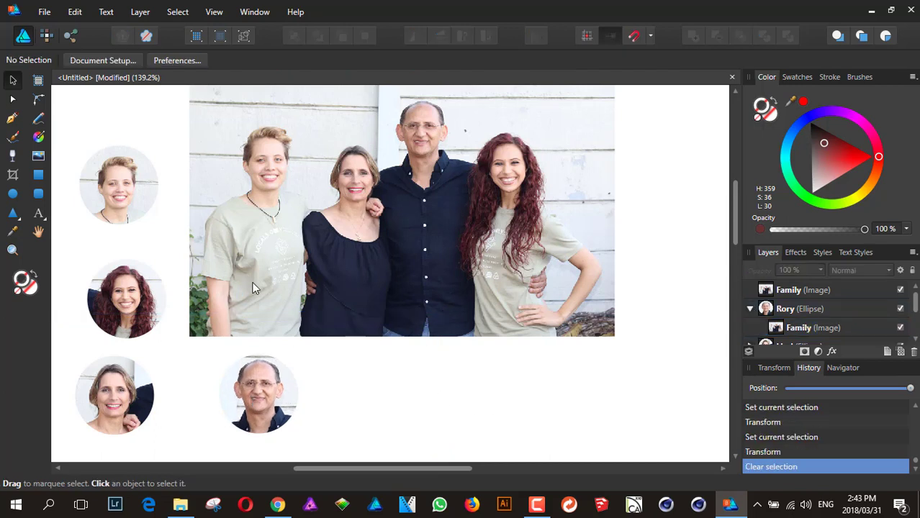
scroll(397, 282, left, 2)
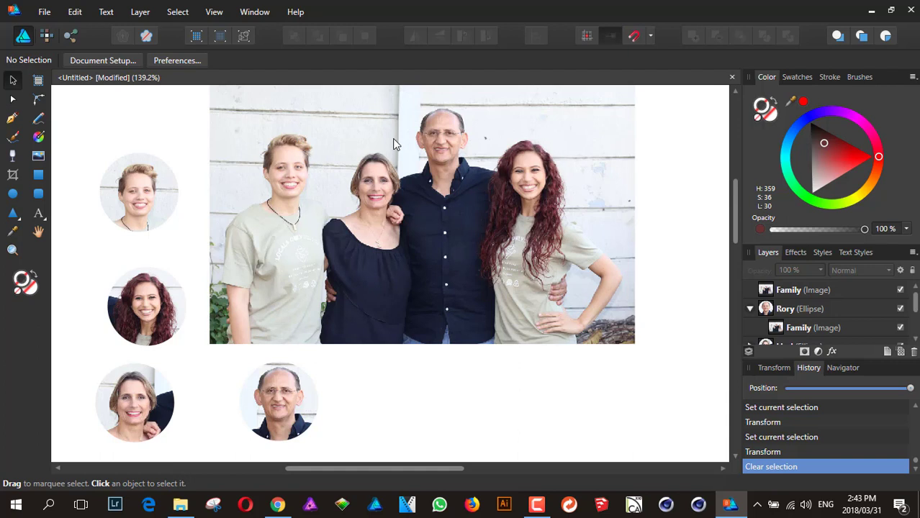
scroll(471, 222, down, 1)
drag(464, 219, 430, 234)
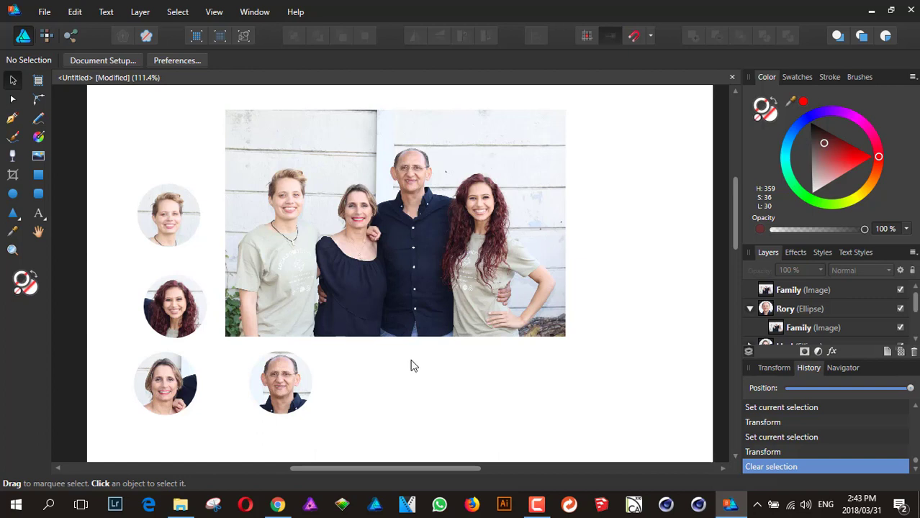
key(ctrl+a)
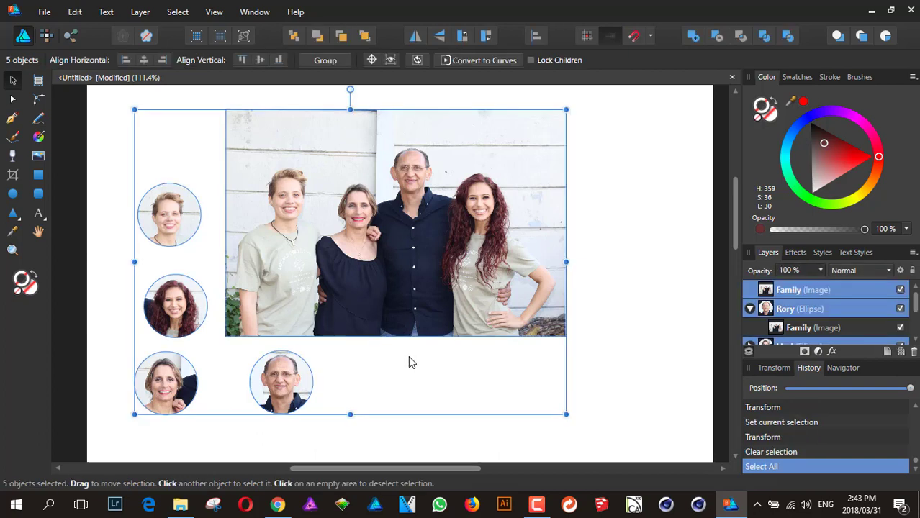
key(Delete)
click(45, 13)
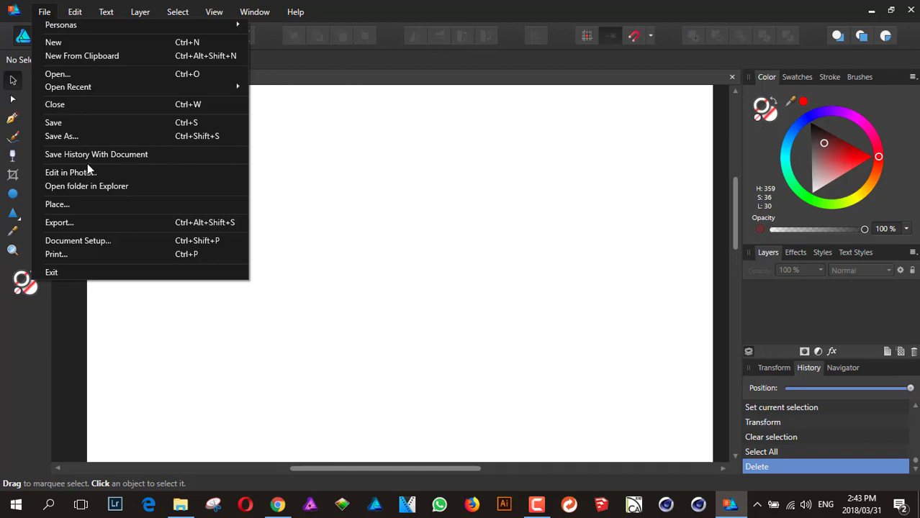
click(95, 205)
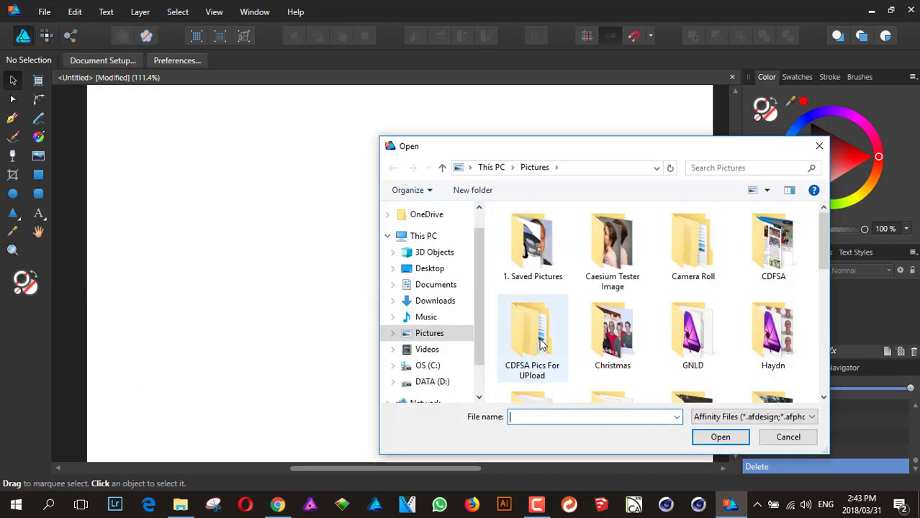
scroll(612, 303, down, 5)
click(533, 261)
click(720, 437)
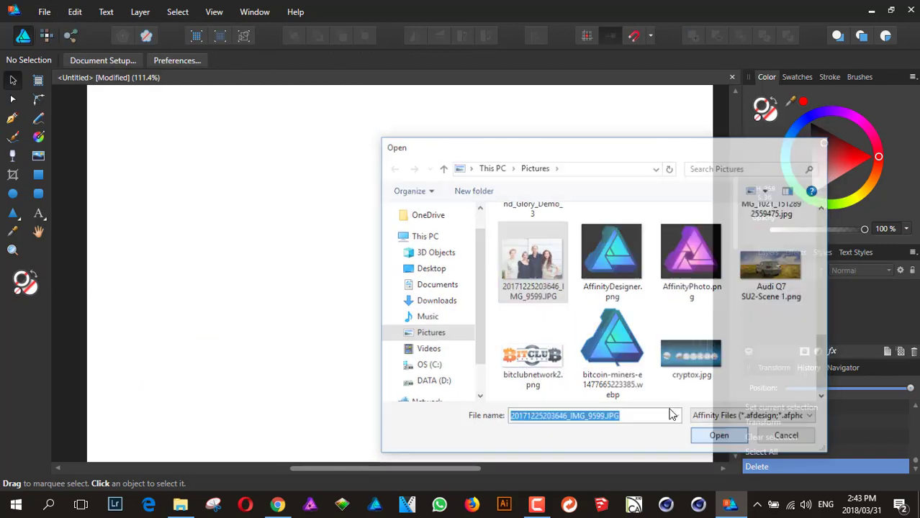
- Drop the family photo onto the page and shift it to the right
click(353, 179)
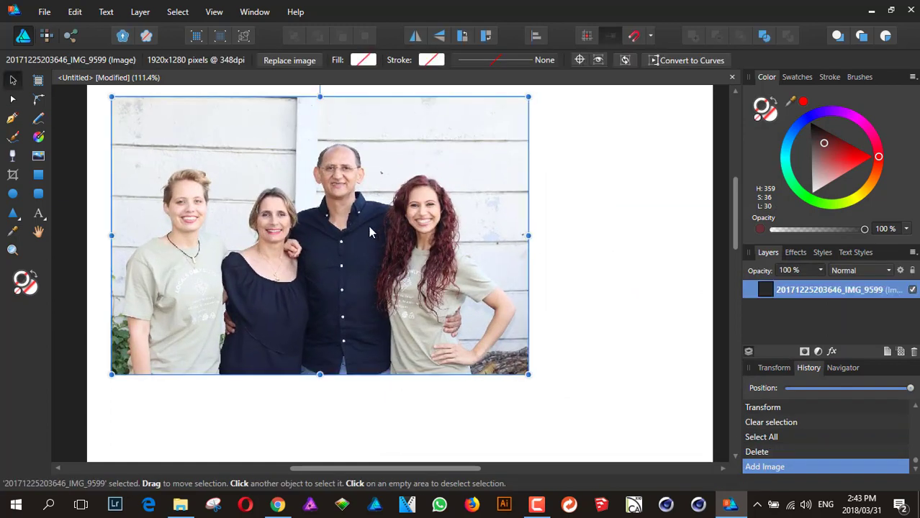
drag(372, 232, 517, 231)
click(201, 216)
scroll(382, 220, up, 1)
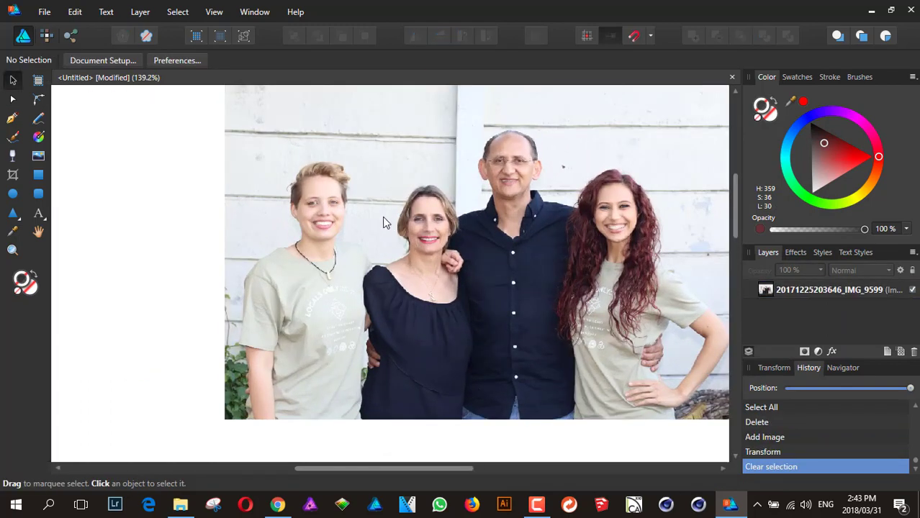
scroll(388, 226, down, 1)
scroll(495, 260, right, 2)
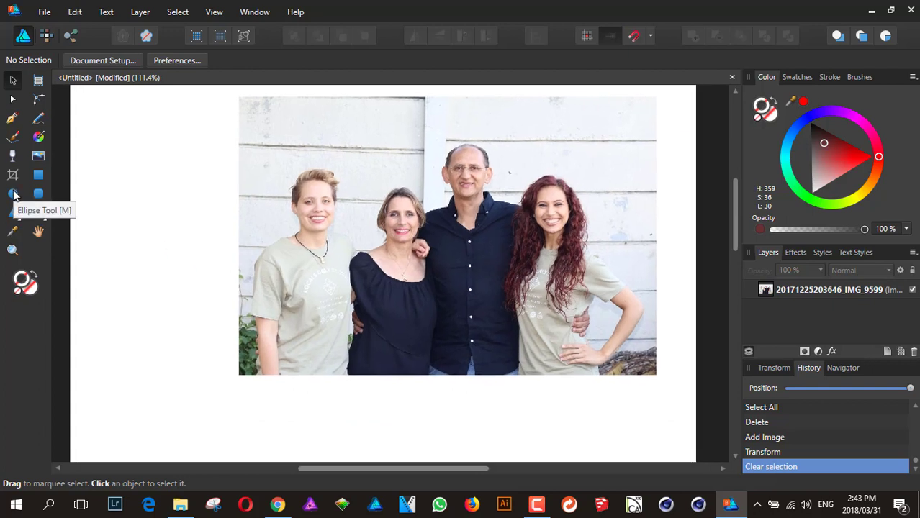
- Rename the photo layer to 'Family'
double_click(806, 290)
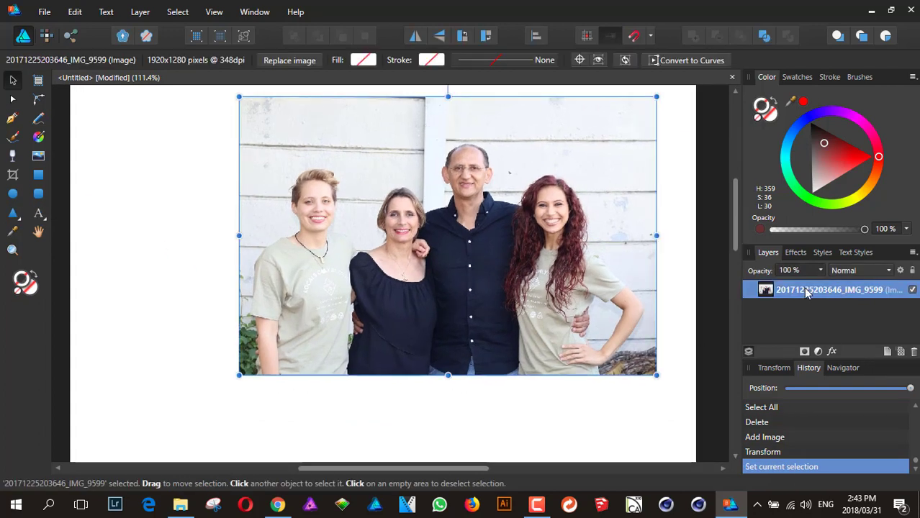
text(Famil)
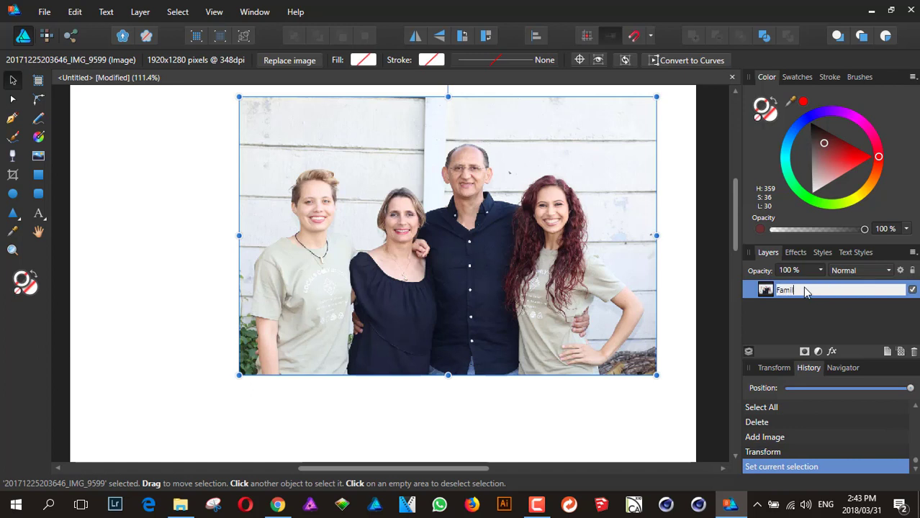
text(y)
key(Return)
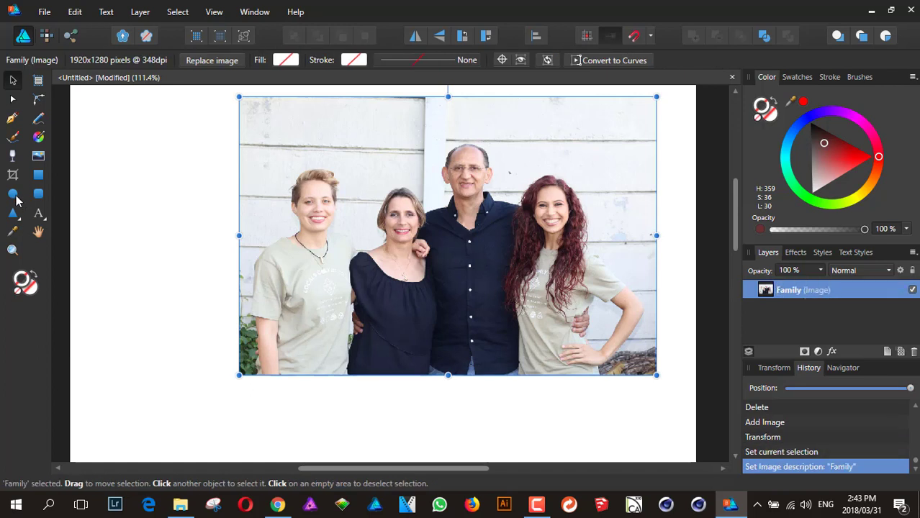
- Draw a circle over the left woman's head and give it a blue outline
click(14, 198)
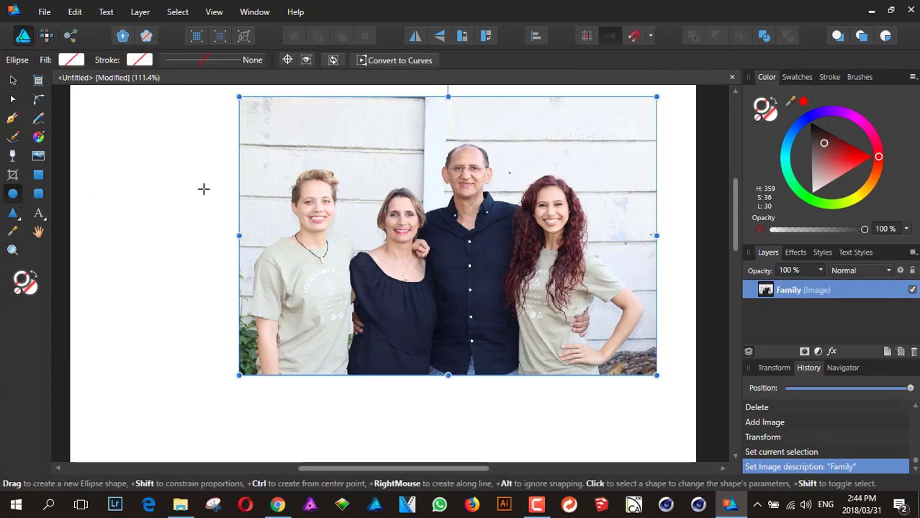
drag(261, 153, 368, 272)
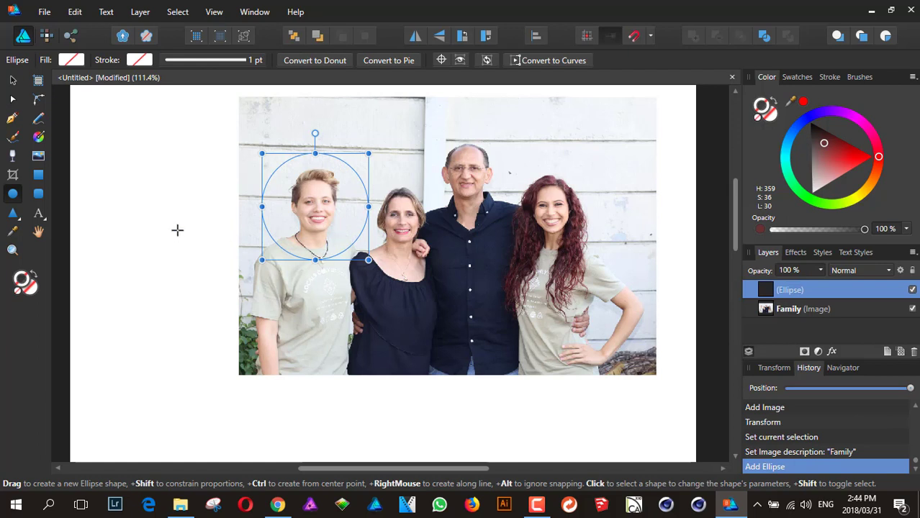
click(13, 81)
click(119, 124)
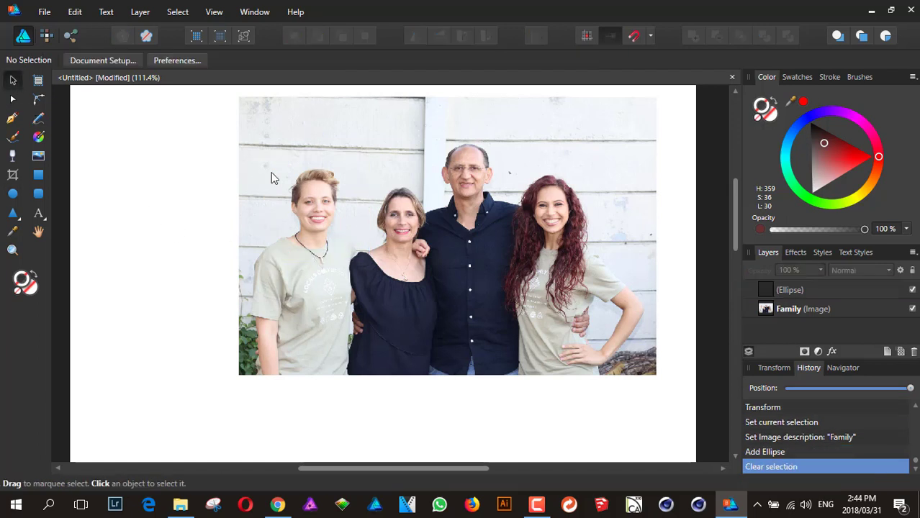
click(335, 181)
click(308, 161)
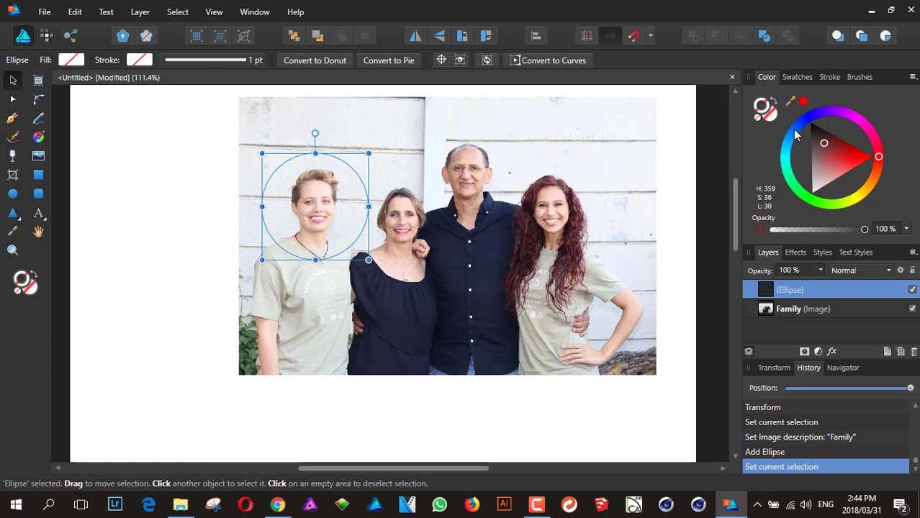
click(802, 121)
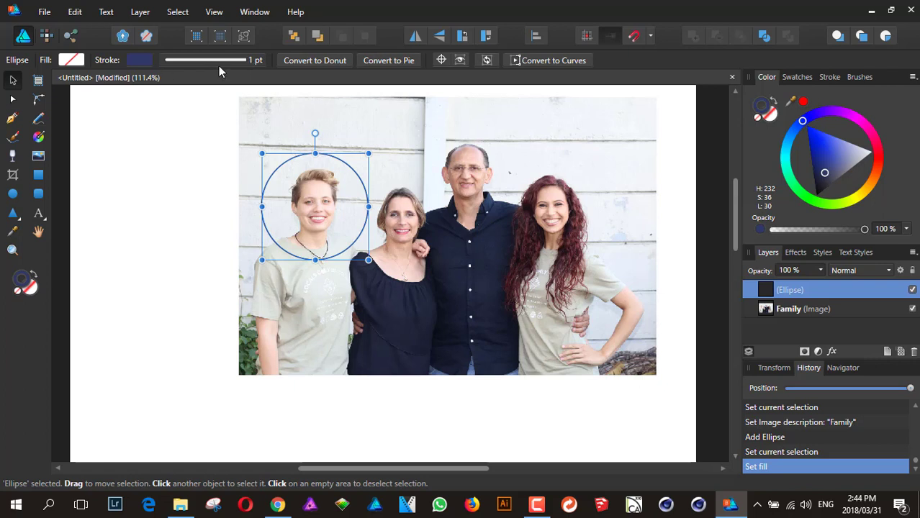
click(172, 173)
mouse_move(355, 245)
mouse_down()
mouse_move(365, 279)
mouse_move(389, 227)
mouse_move(357, 244)
mouse_up()
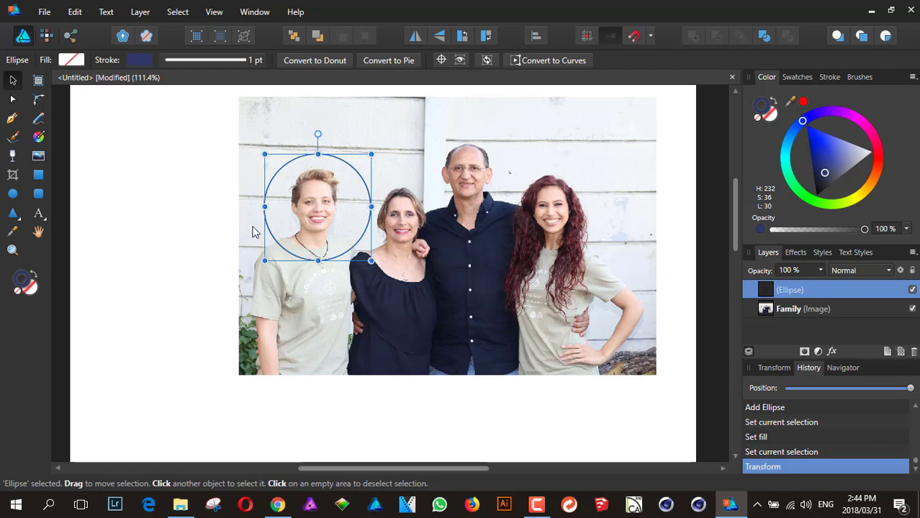
- Nudge the circle onto the woman's face and move the Family layer above the Ellipse layer
key(Up)
key(Up)
key(Up)
key(Up)
key(Left)
key(Left)
key(Left)
key(Left)
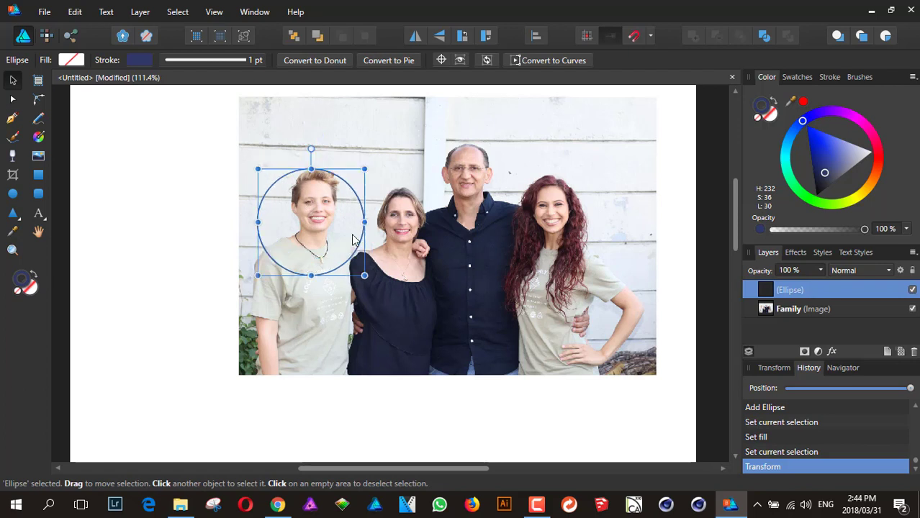
key(Down)
key(Down)
key(Down)
key(Down)
key(Right)
key(Right)
key(Right)
key(Right)
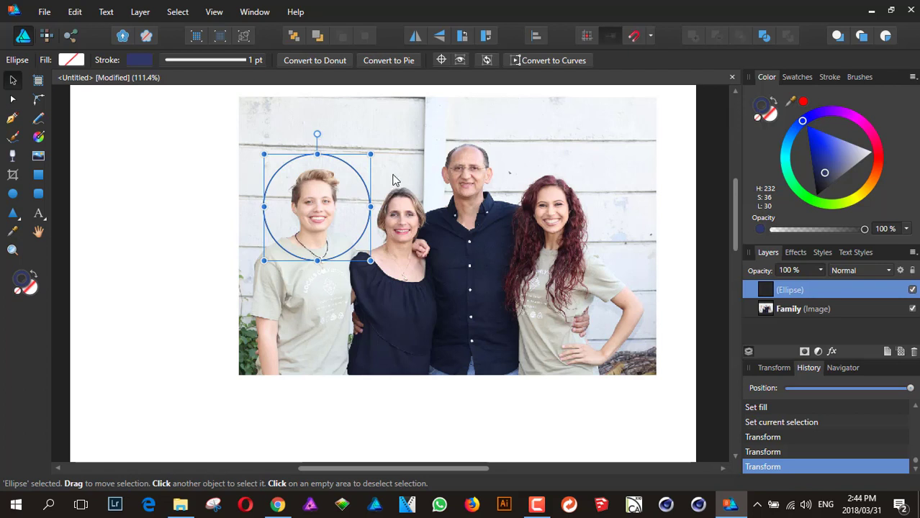
drag(358, 180, 360, 182)
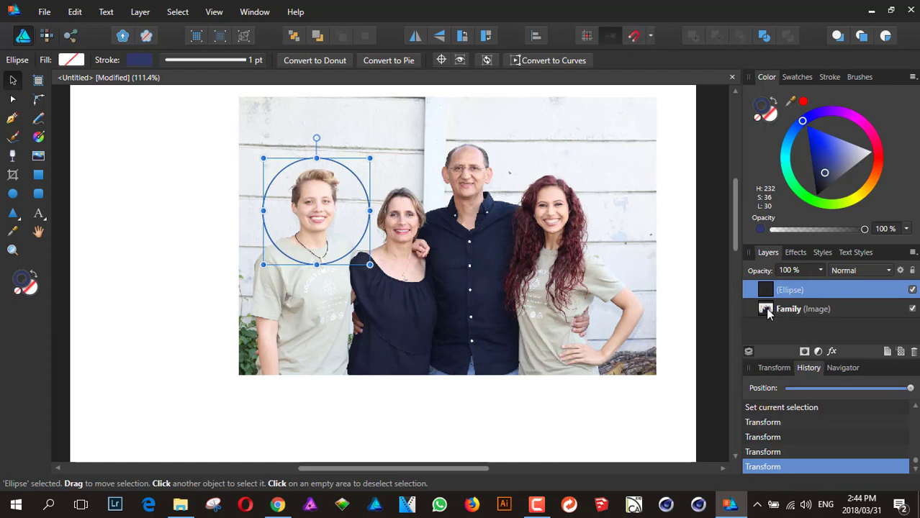
drag(765, 308, 804, 296)
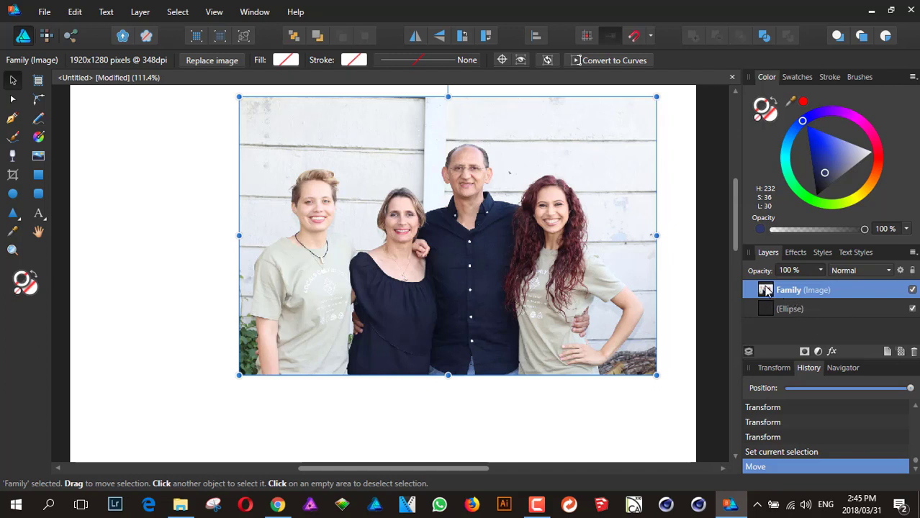
- Nest the Family photo into the Ellipse layer so the circle clips it to her face
drag(766, 290, 773, 313)
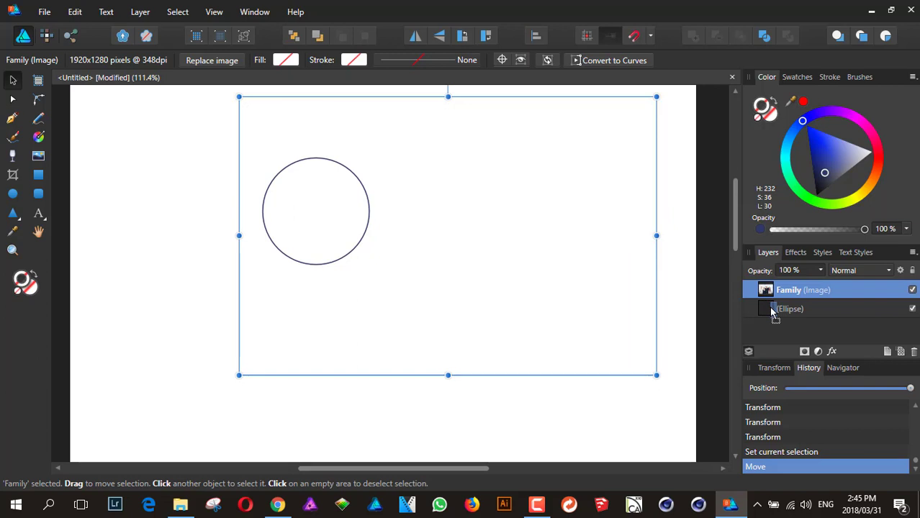
drag(773, 313, 765, 334)
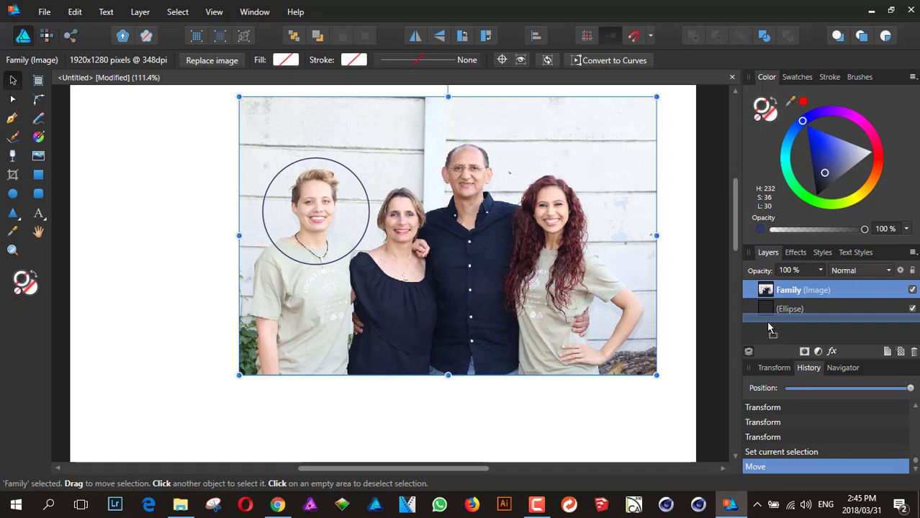
drag(769, 329, 792, 321)
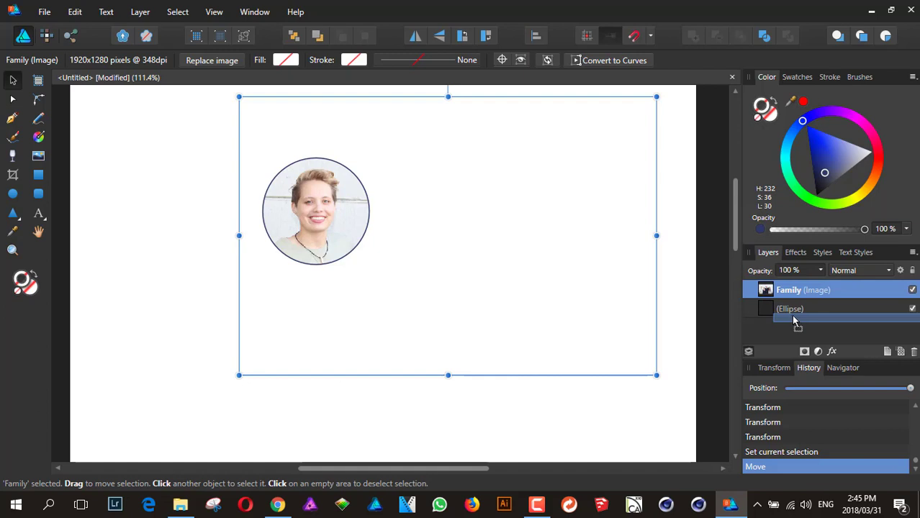
drag(793, 319, 795, 322)
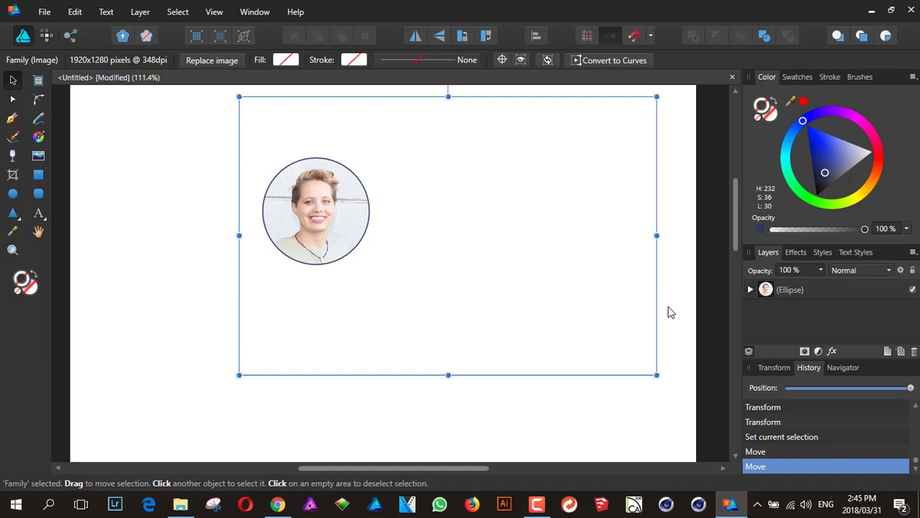
click(793, 295)
double_click(788, 289)
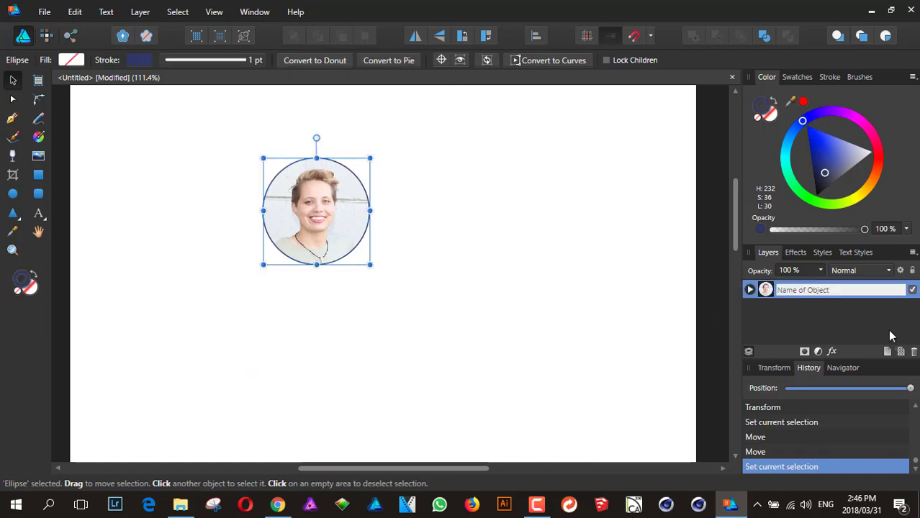
- Name the circle layer with the woman's first name
text(Jesi)
key(Return)
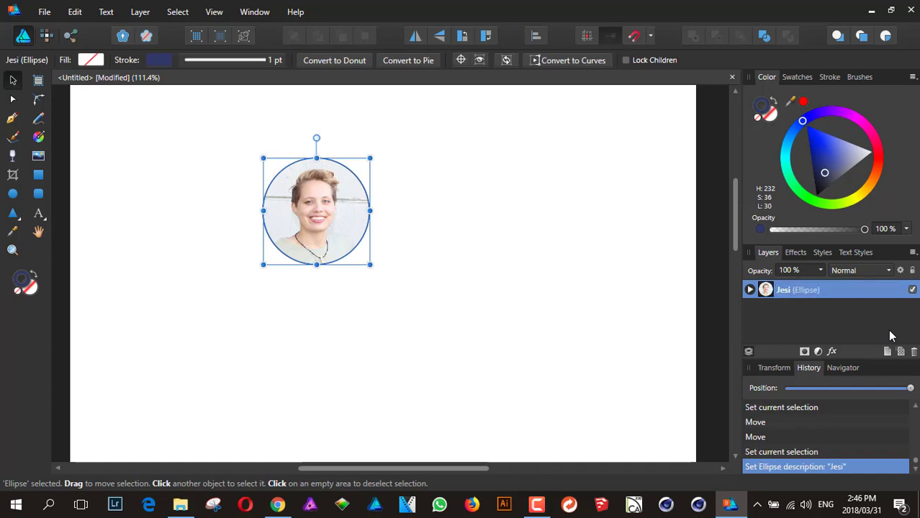
click(750, 290)
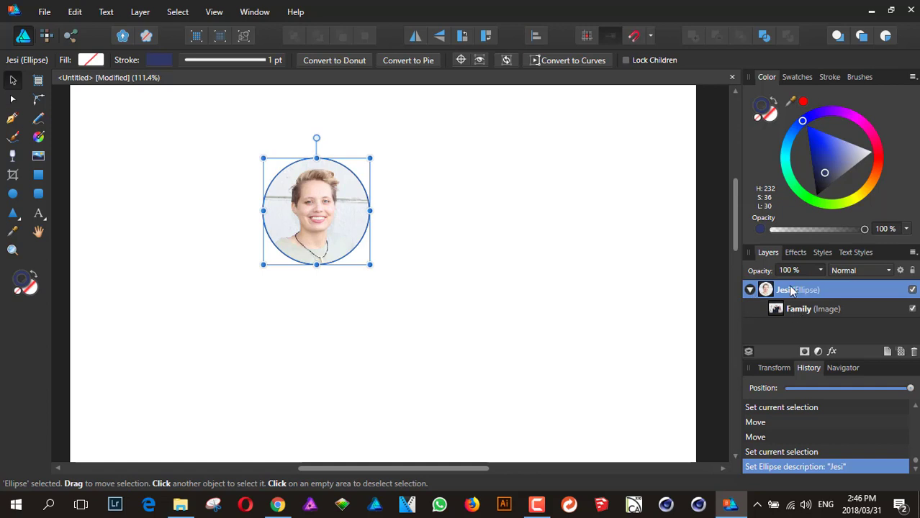
- Shift and slightly resize the photo inside the circle to centre her face
click(813, 310)
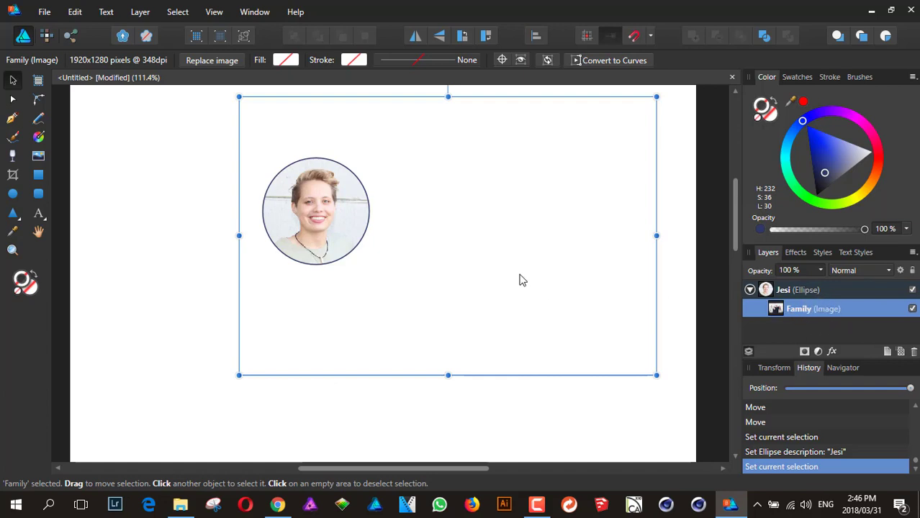
mouse_move(520, 277)
mouse_down()
mouse_move(497, 265)
mouse_move(449, 311)
mouse_move(464, 279)
mouse_move(530, 277)
mouse_up()
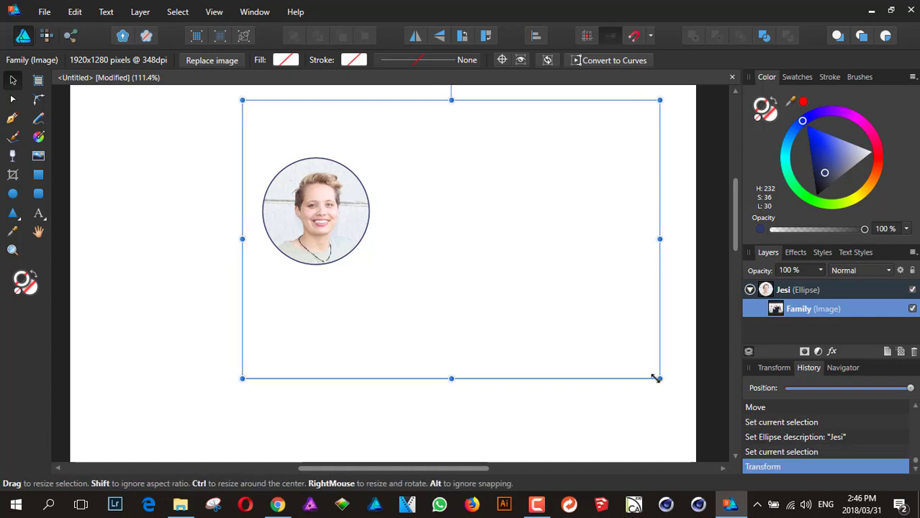
drag(656, 377, 675, 426)
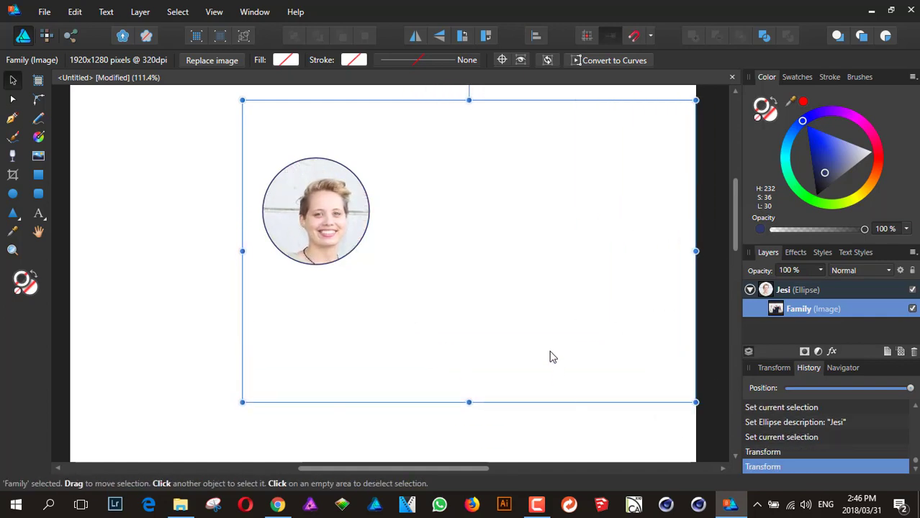
drag(551, 356, 535, 346)
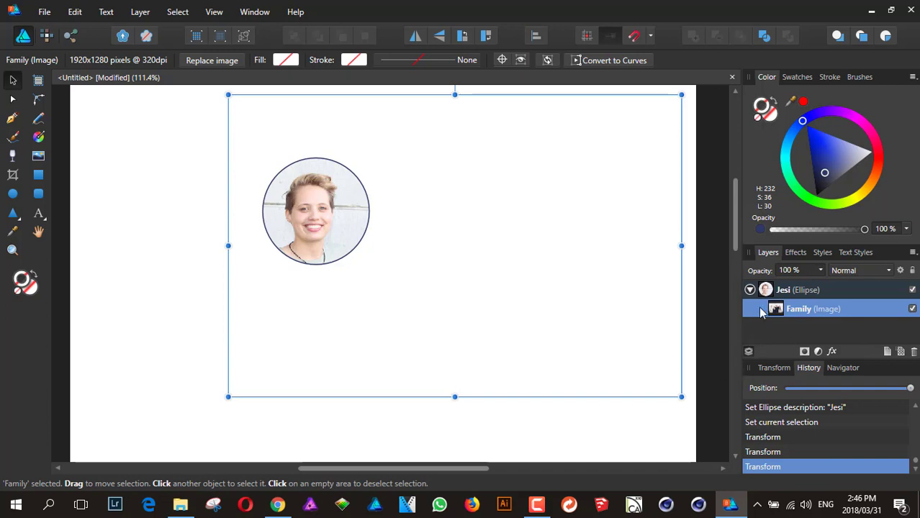
click(799, 290)
click(750, 291)
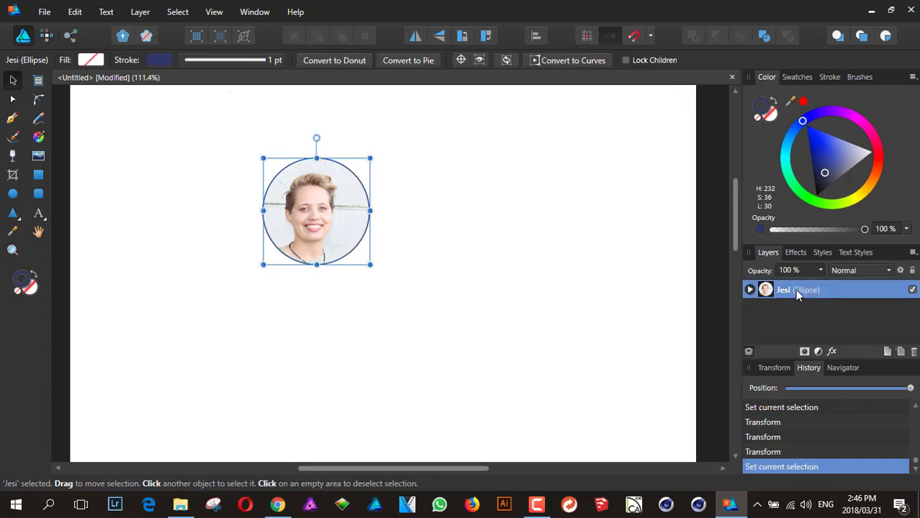
- Move the portrait circle to the top-left and nudge the photo inside slightly right
drag(316, 219, 187, 194)
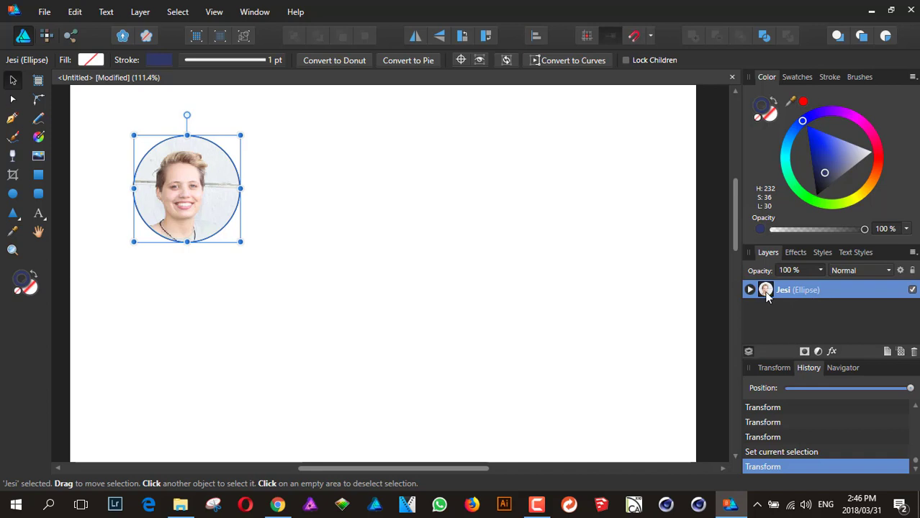
mouse_move(190, 202)
mouse_down()
mouse_move(204, 198)
mouse_move(192, 199)
mouse_up()
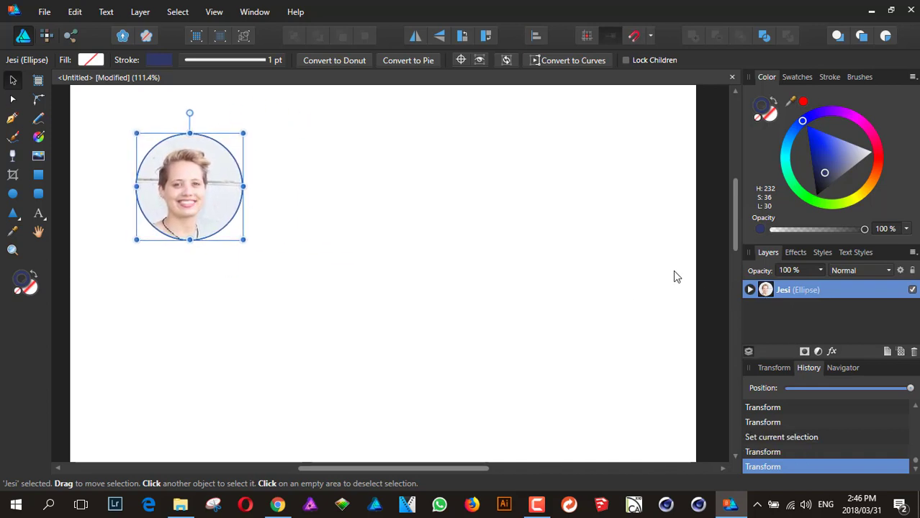
click(750, 290)
click(802, 310)
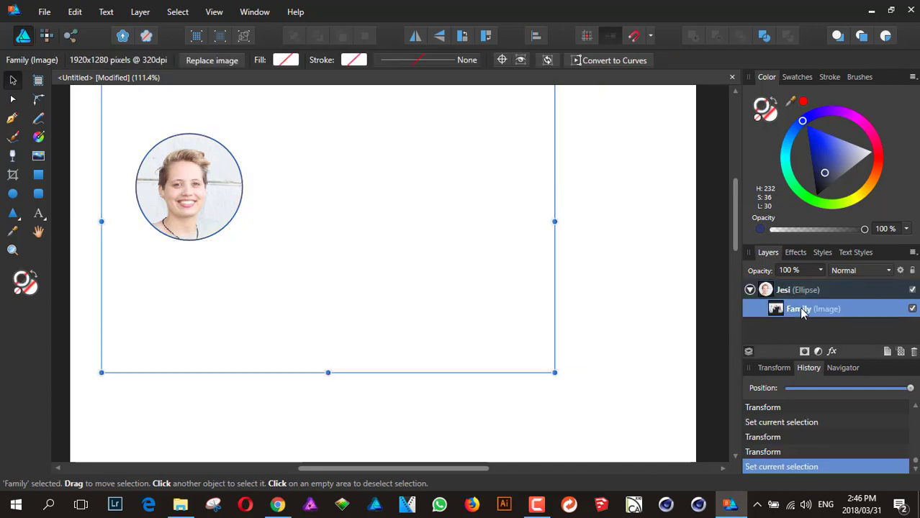
mouse_move(204, 171)
mouse_down()
mouse_move(322, 245)
mouse_move(237, 201)
mouse_move(208, 171)
mouse_up()
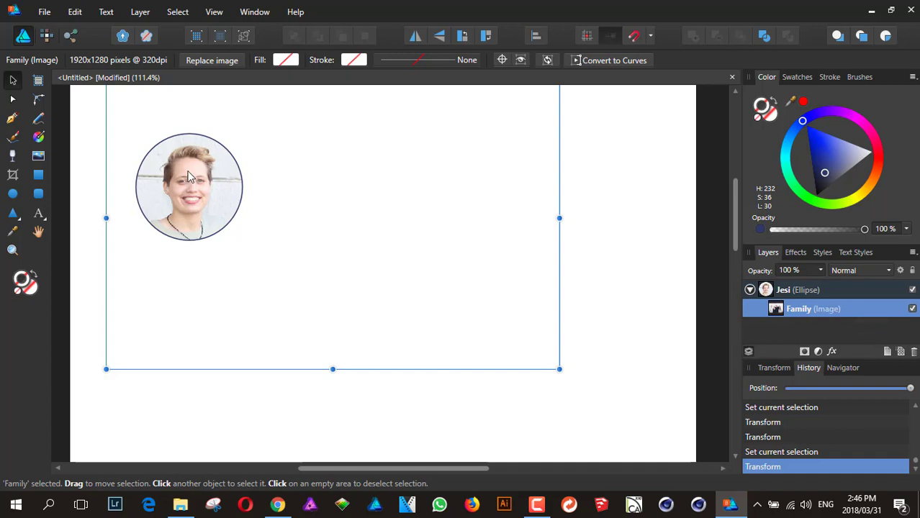
click(798, 291)
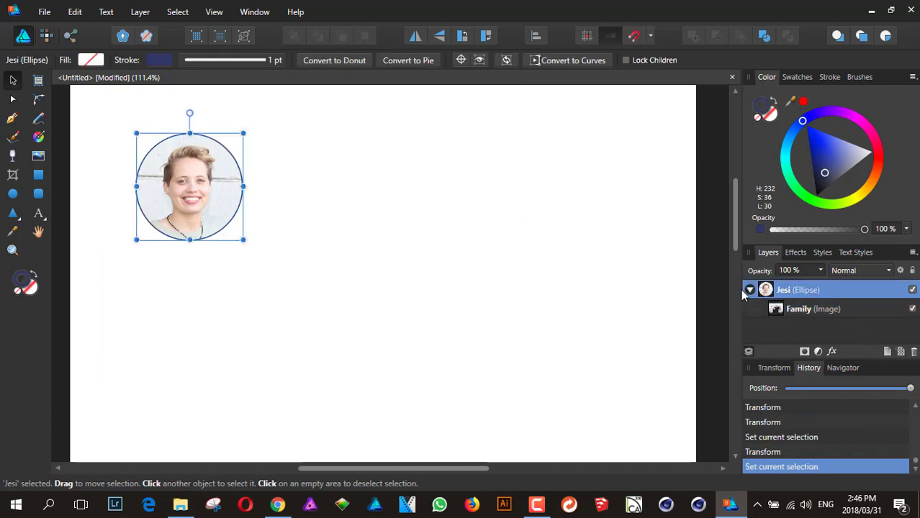
click(750, 290)
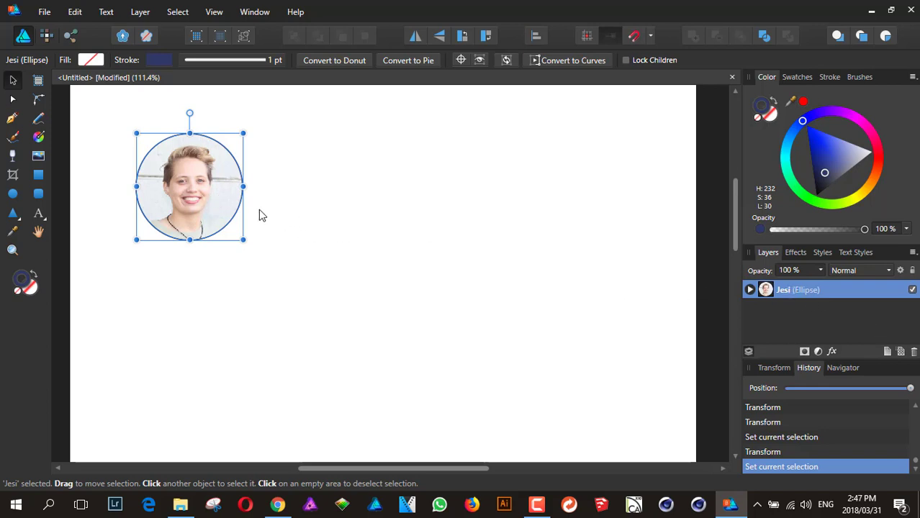
- Duplicate the portrait circle and place the copy directly below the original
drag(181, 178, 249, 319)
drag(194, 329, 202, 309)
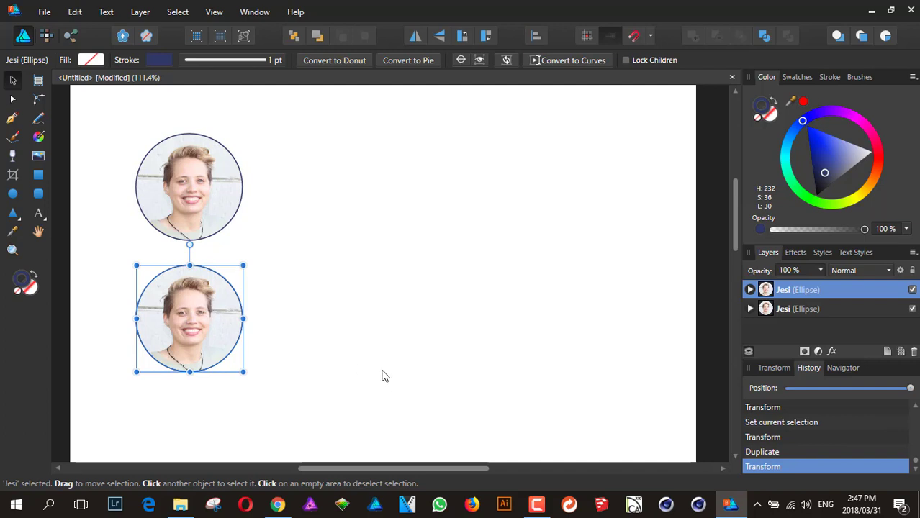
click(308, 395)
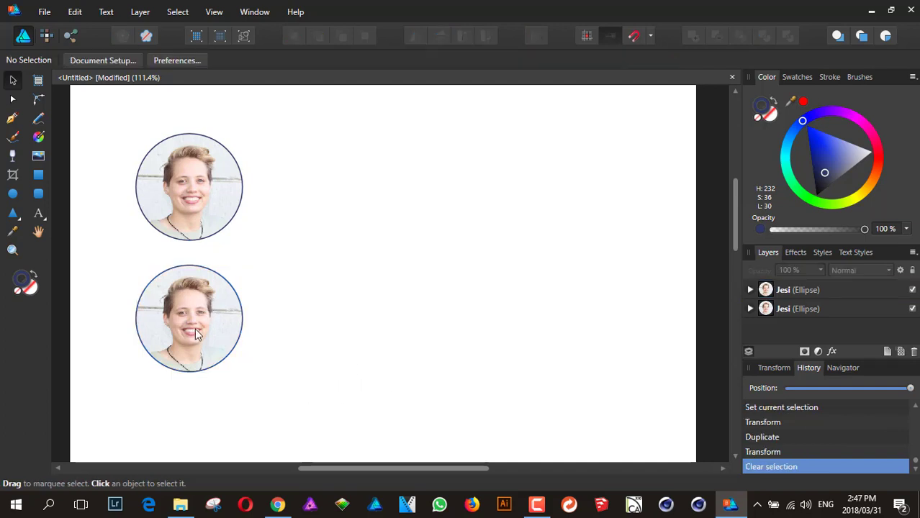
click(212, 310)
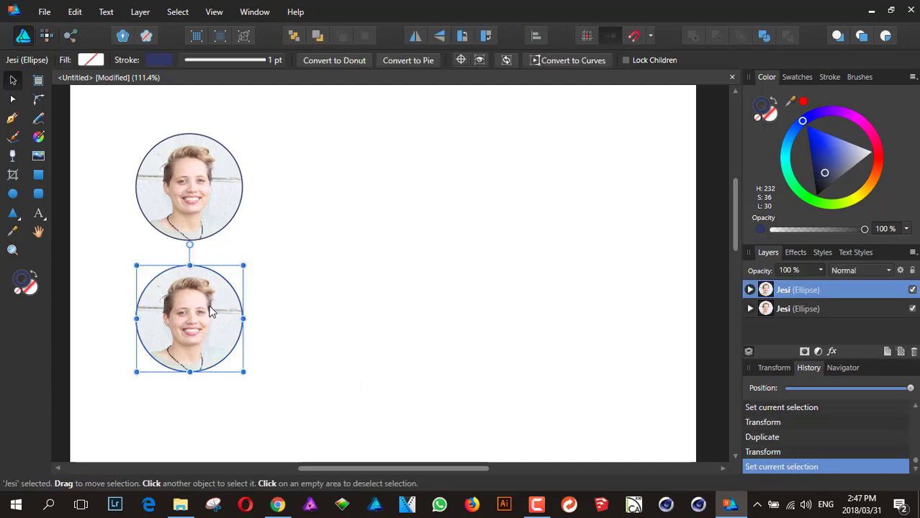
- Rename the copied circle's layer with the second woman's first name
double_click(784, 291)
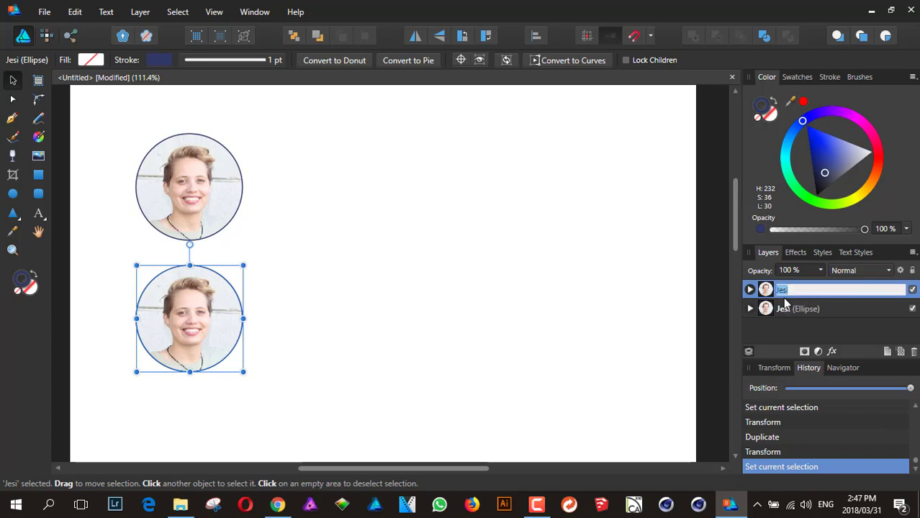
key(BackSpace)
text(Zoe)
key(Return)
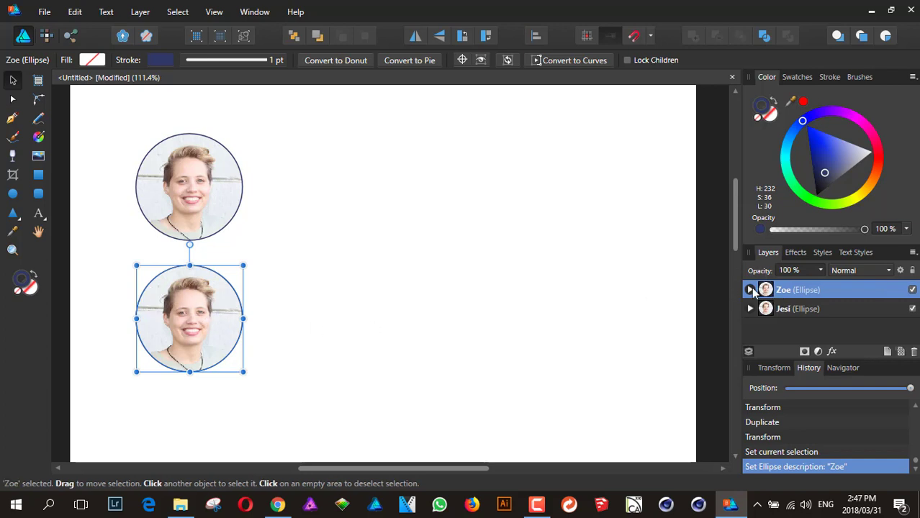
- Slide the photo inside the lower circle left so it frames the curly-haired woman
click(750, 290)
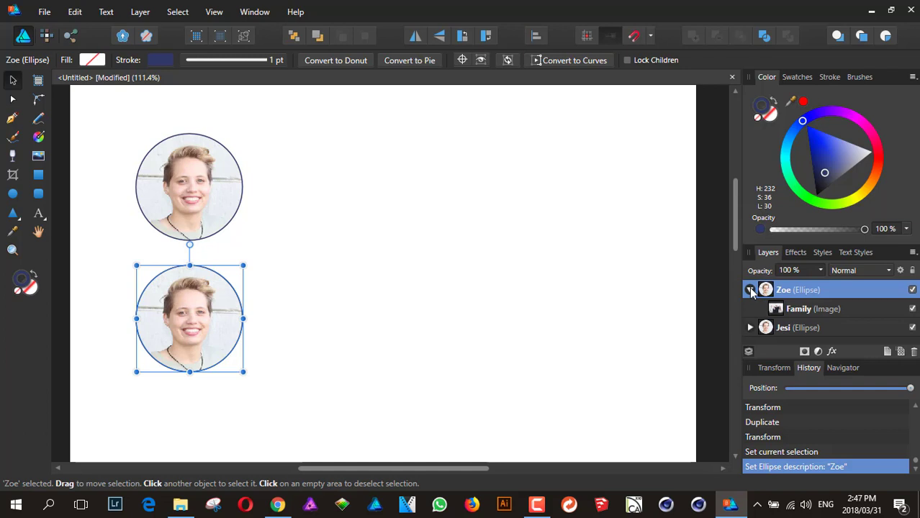
click(812, 312)
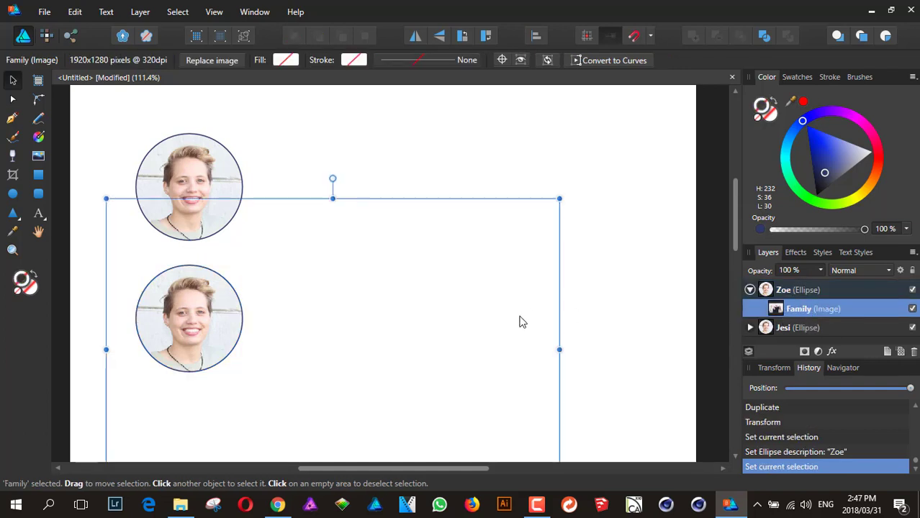
drag(520, 319, 261, 313)
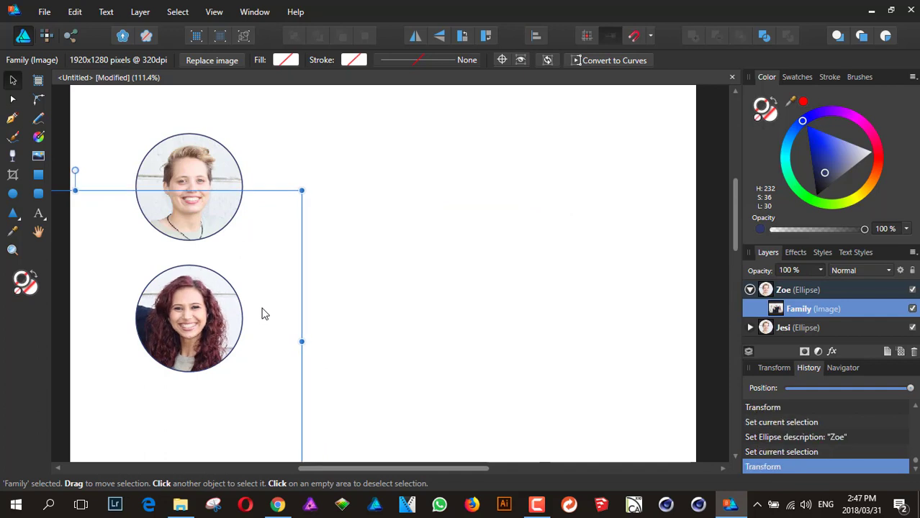
click(524, 328)
click(751, 290)
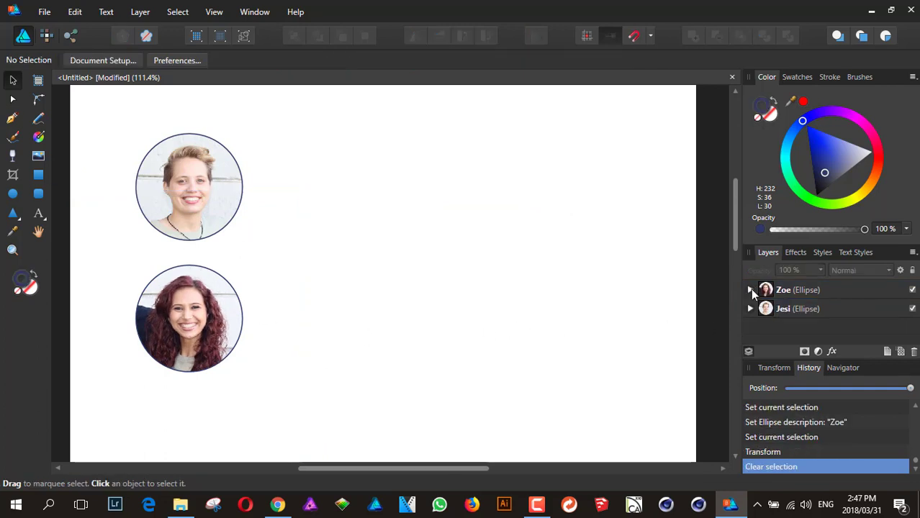
click(793, 287)
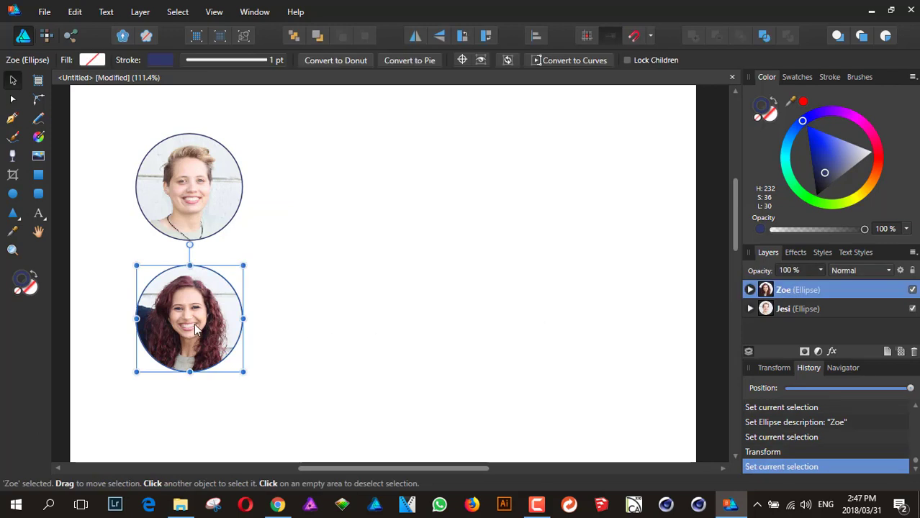
- Duplicate the lower circle up and to the right and name it after the third person
drag(196, 330, 335, 188)
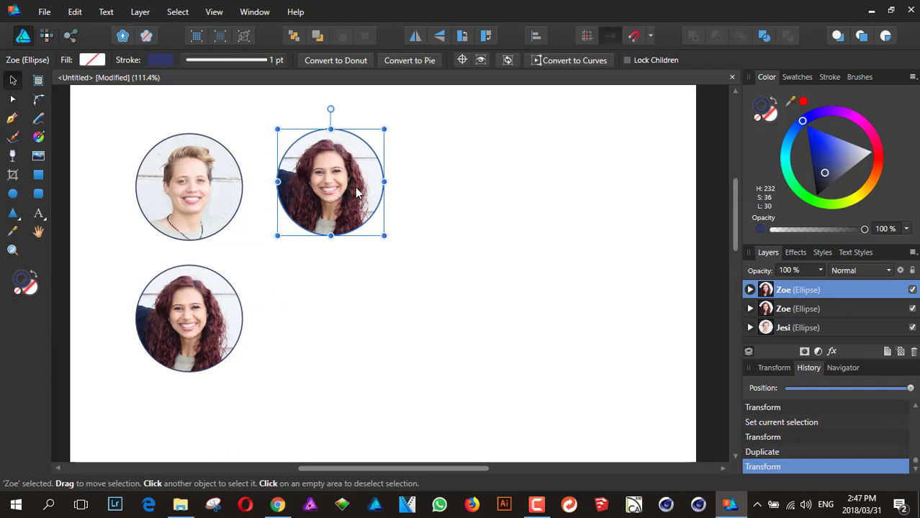
double_click(790, 294)
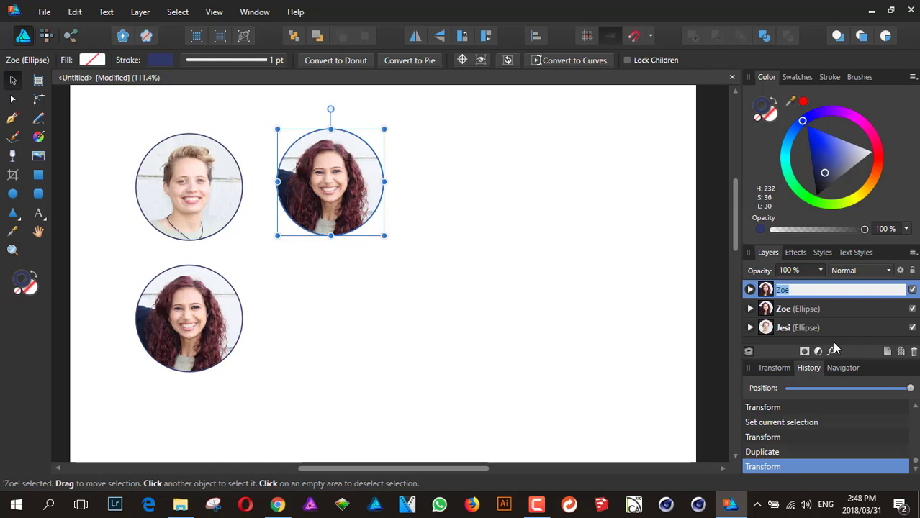
text(Liesl)
key(Return)
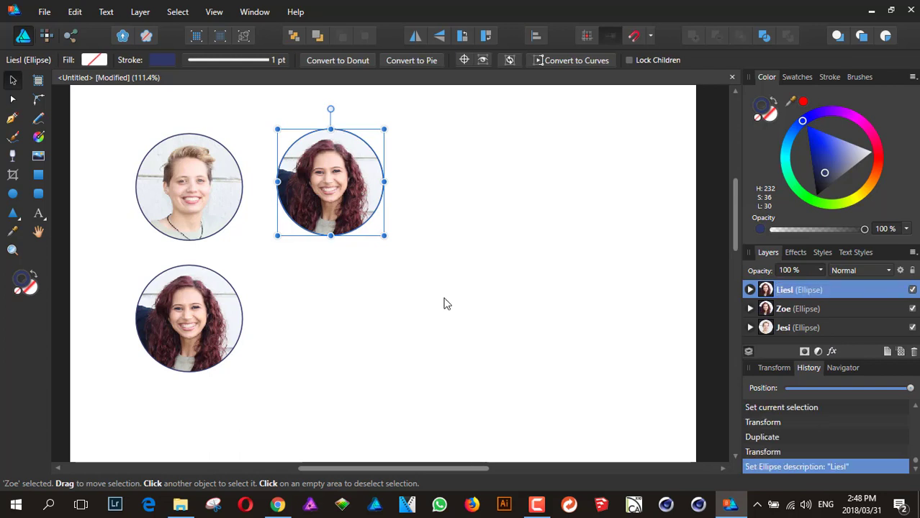
- Duplicate that circle directly below it and name the copy after the fourth person
drag(344, 177, 348, 308)
double_click(788, 292)
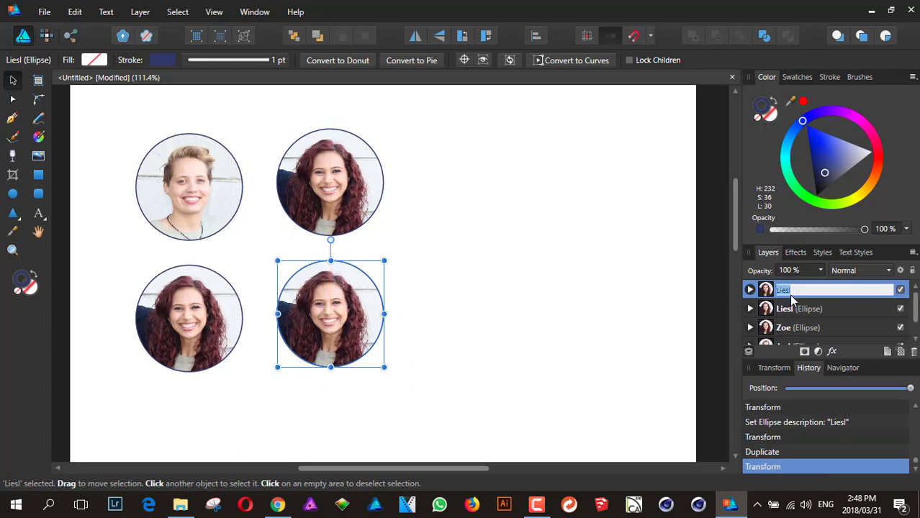
text(Rory)
key(Return)
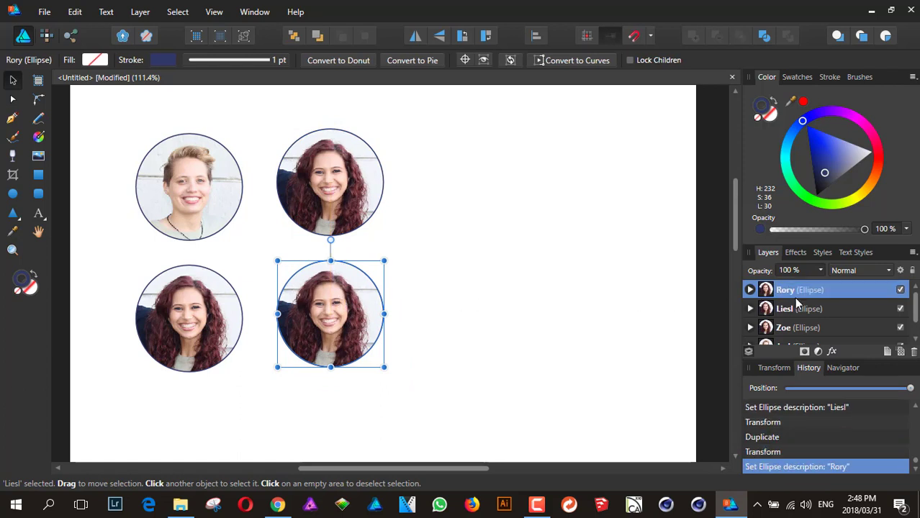
click(326, 184)
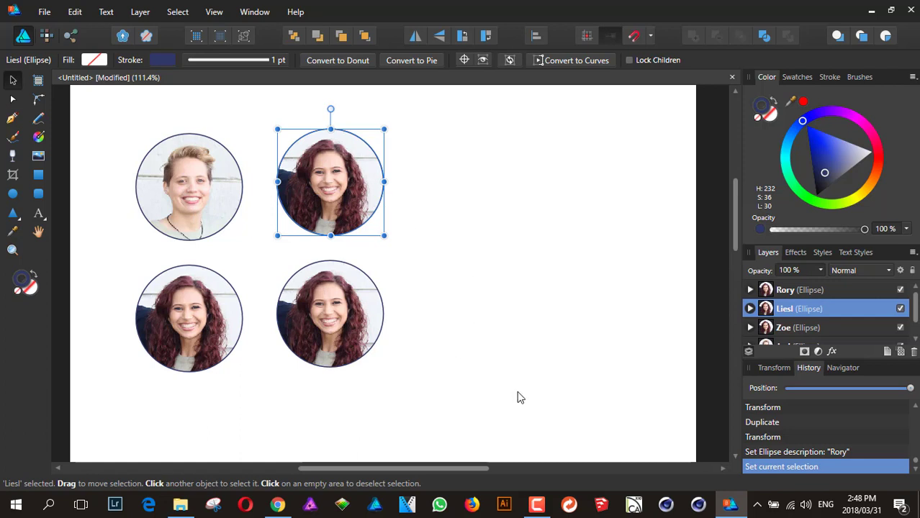
- Slide and enlarge the photo inside the top-right circle to show the older woman
click(750, 309)
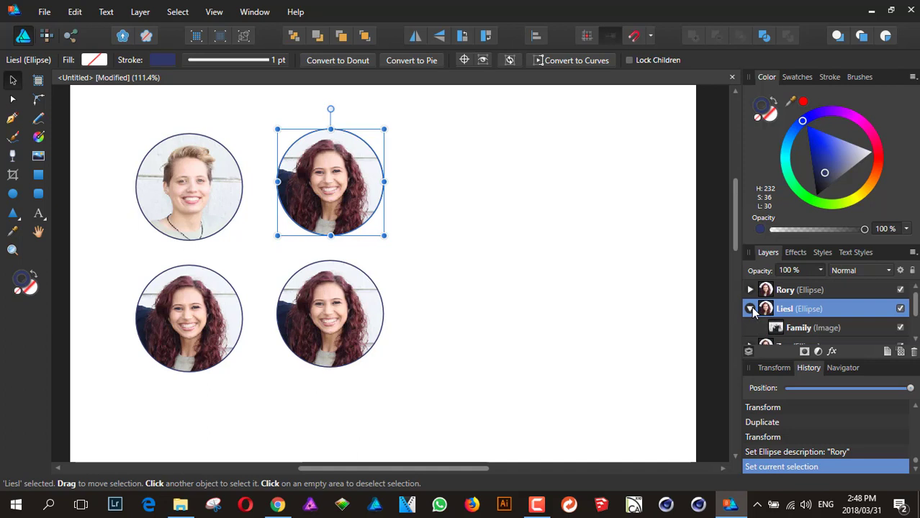
click(799, 328)
drag(353, 236, 539, 220)
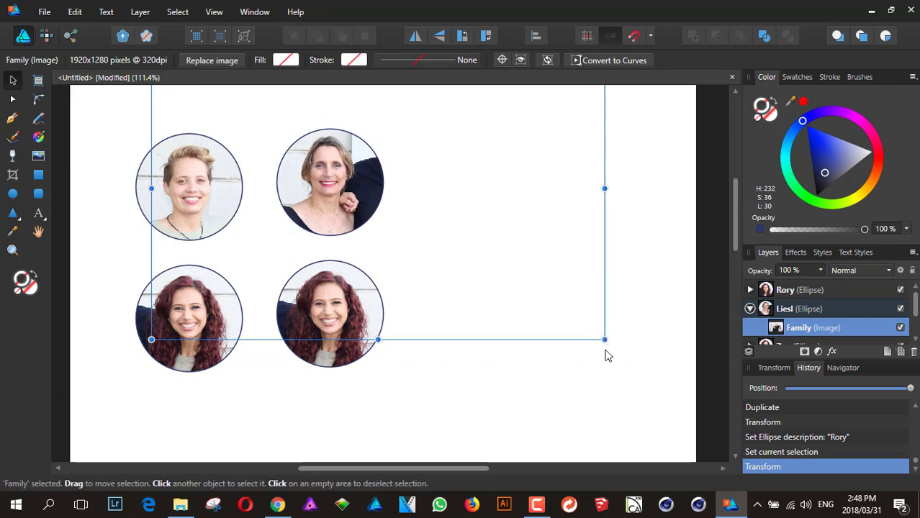
drag(605, 339, 640, 375)
drag(569, 322, 576, 319)
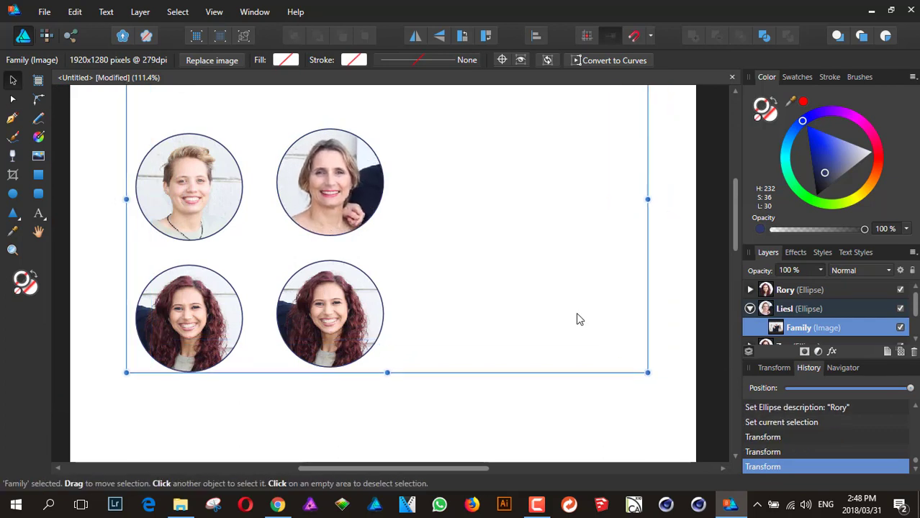
click(427, 402)
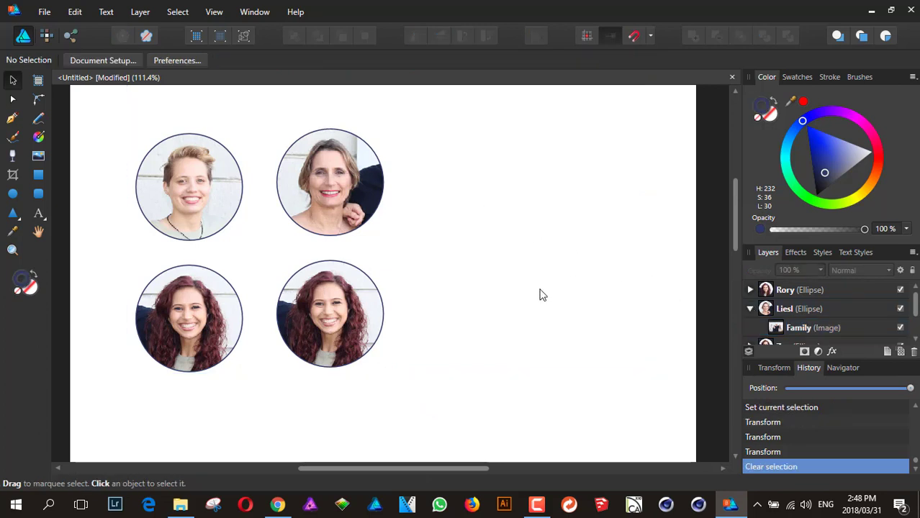
- Reposition and enlarge the photo inside the bottom-right circle to show the man
click(364, 310)
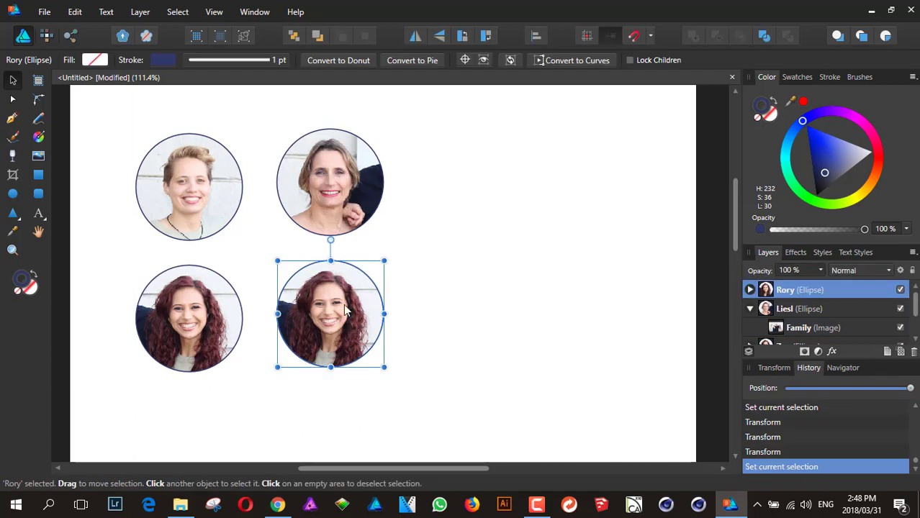
click(751, 289)
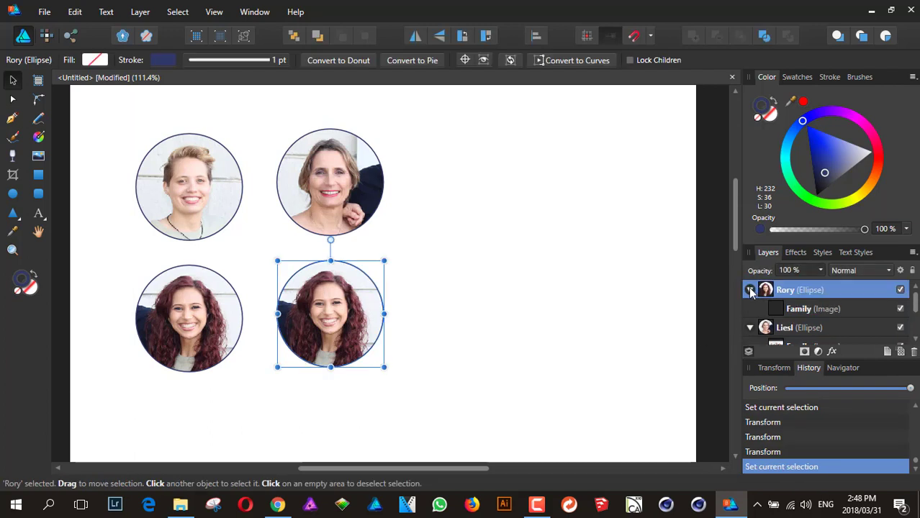
click(796, 308)
drag(343, 380, 436, 439)
drag(534, 226, 545, 219)
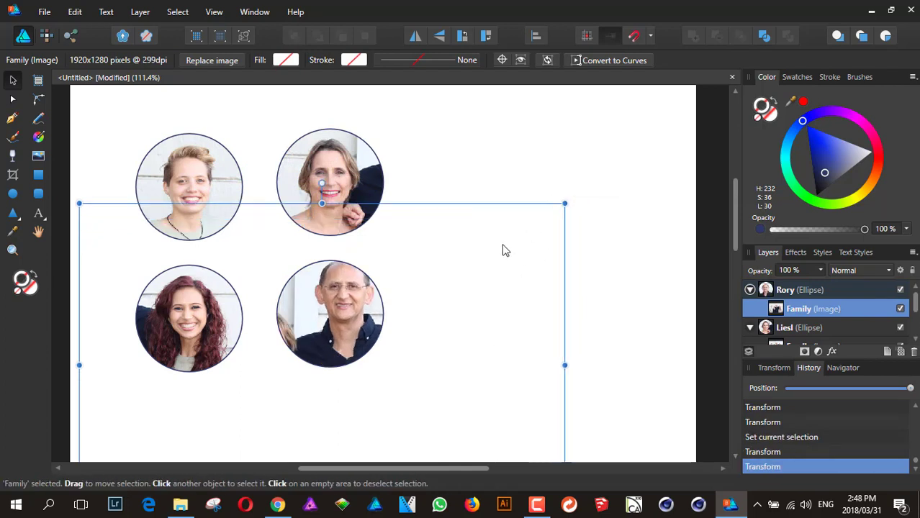
click(602, 252)
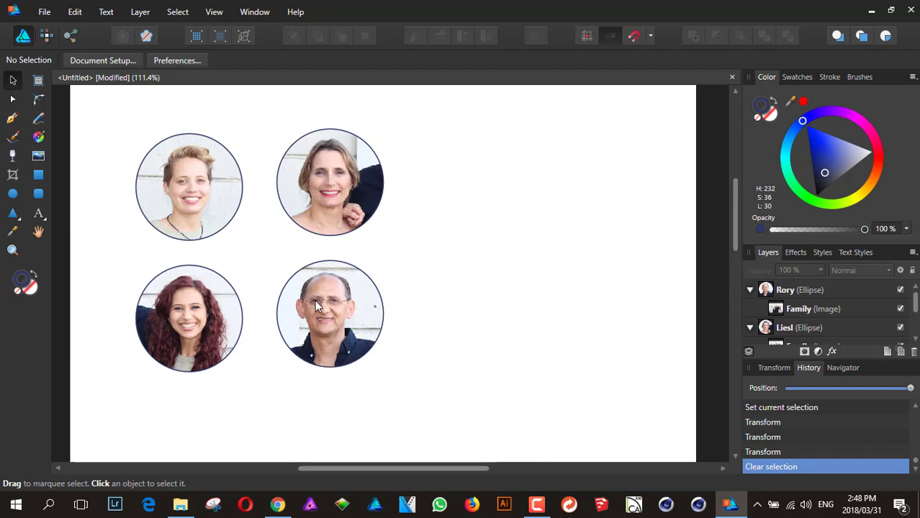
- Drag the four portrait circles into one horizontal row across the page
drag(315, 300, 486, 322)
drag(198, 193, 331, 323)
drag(373, 207, 463, 350)
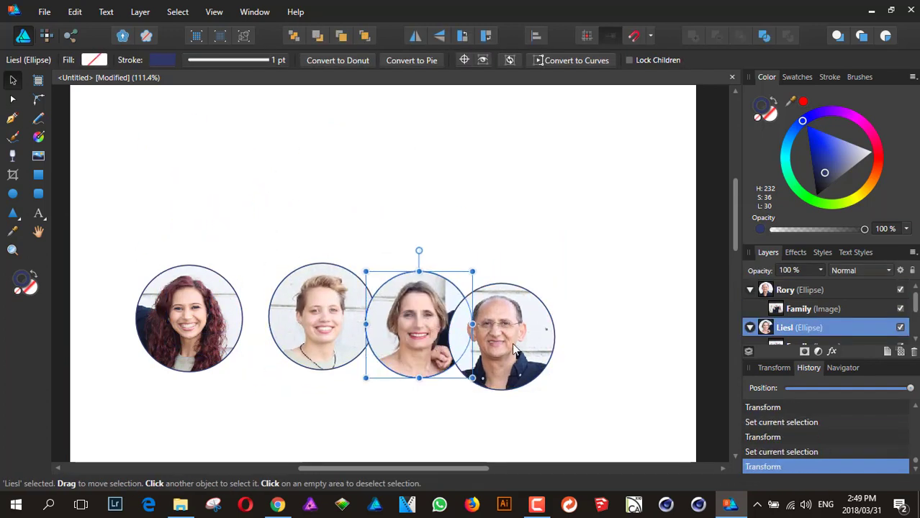
drag(539, 331, 574, 314)
- Select all four circles, look over the Arrange alignment options, then deselect
drag(87, 231, 639, 446)
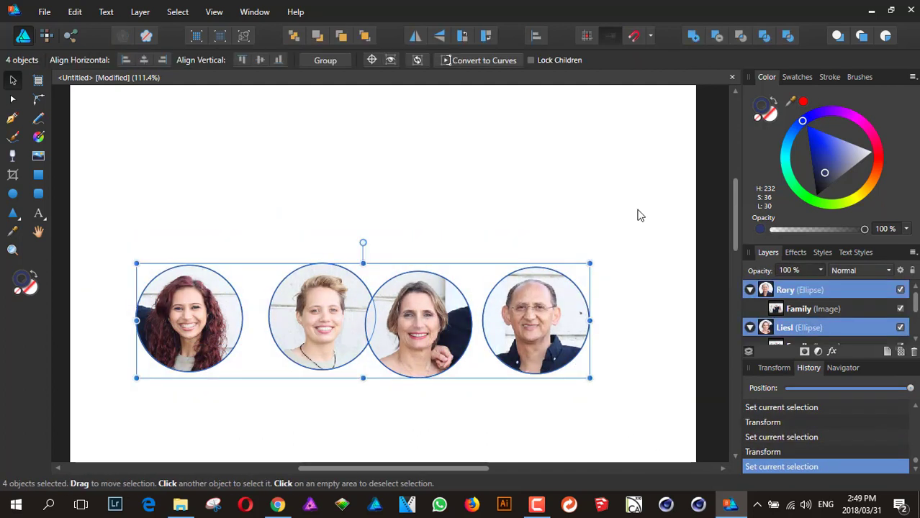
click(536, 37)
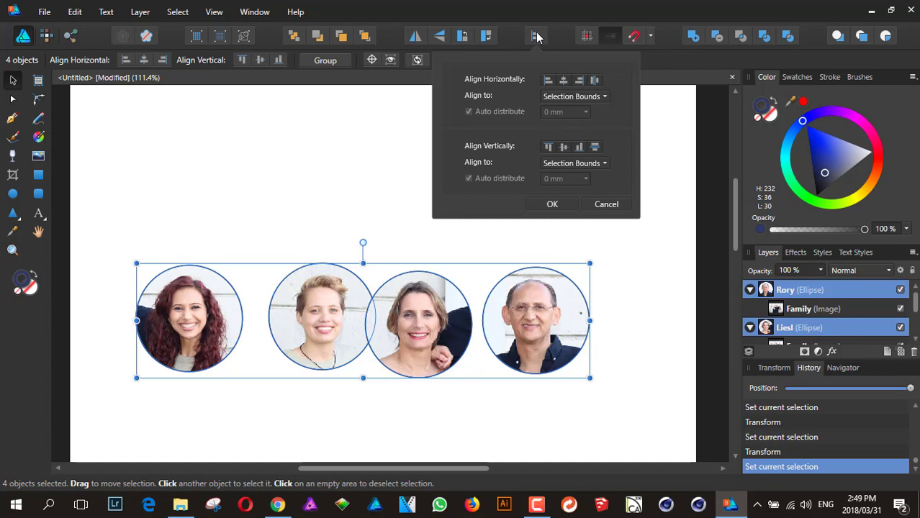
click(355, 175)
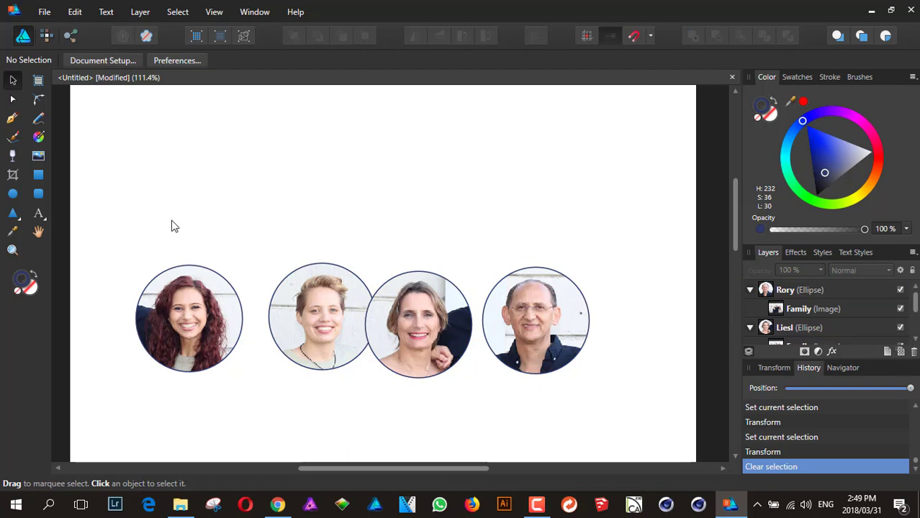
- Align all four circles on their vertical middles and space them evenly horizontally
drag(112, 205, 657, 431)
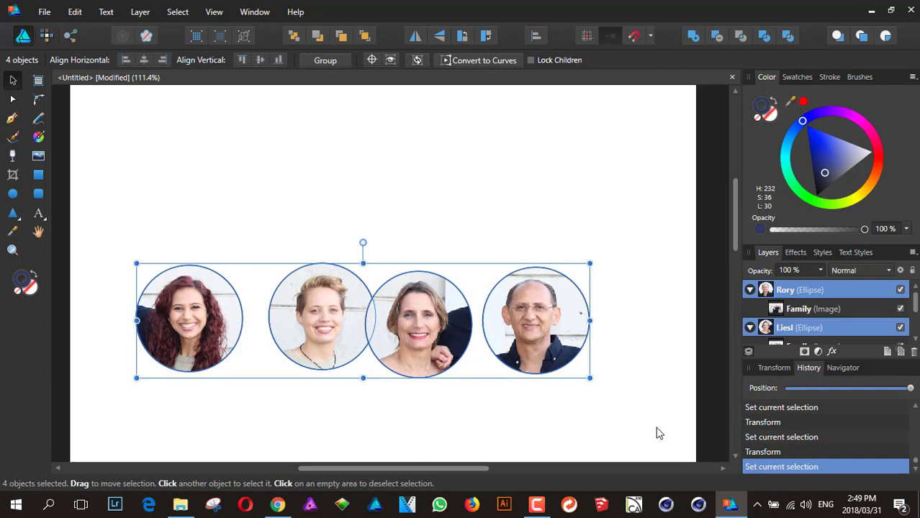
click(536, 35)
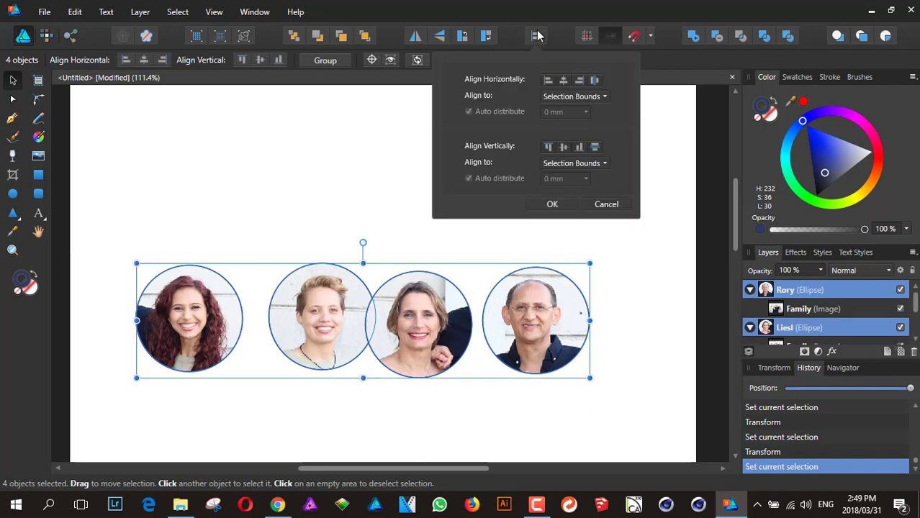
click(564, 147)
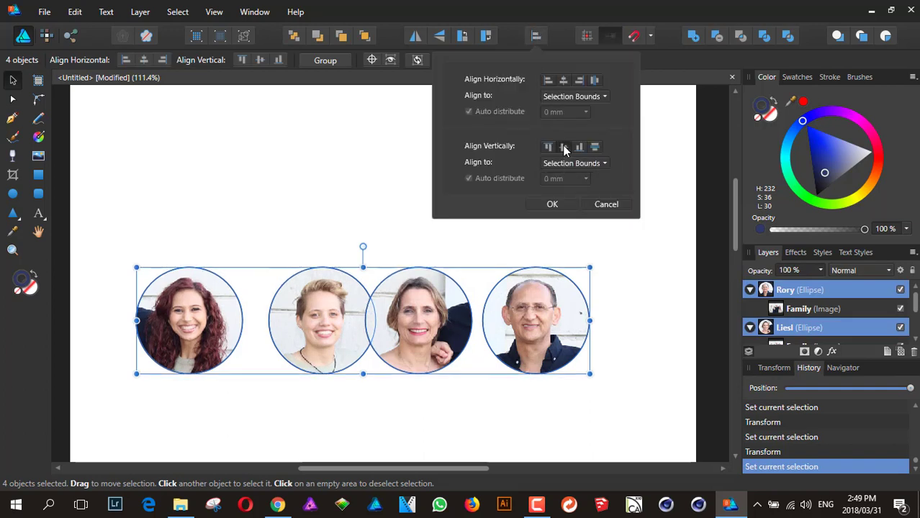
click(595, 80)
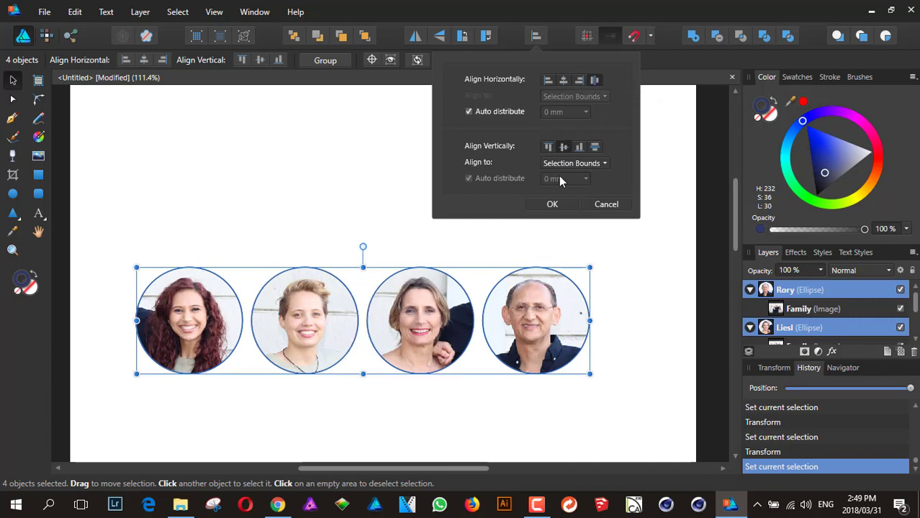
click(553, 205)
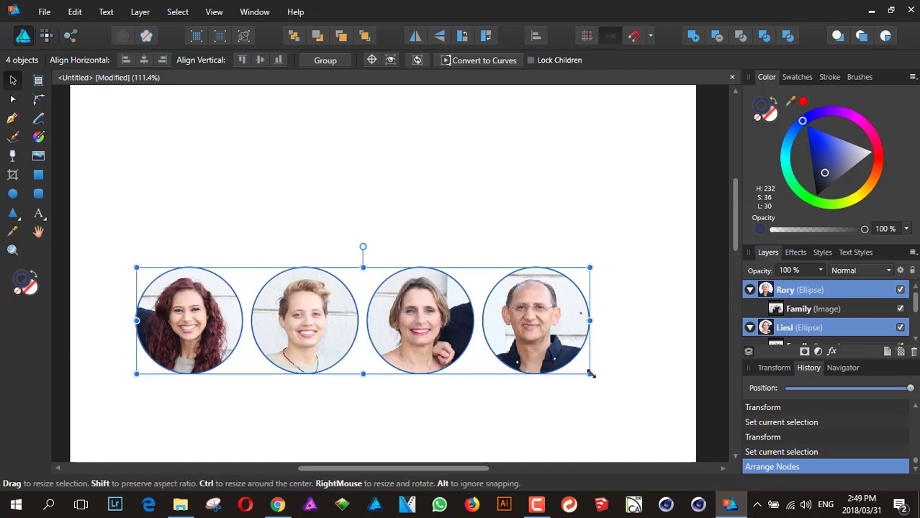
- Scale the four-portrait row down to about 91 mm wide and move it lower on the page
drag(590, 373, 403, 362)
drag(401, 311, 514, 336)
drag(444, 331, 446, 377)
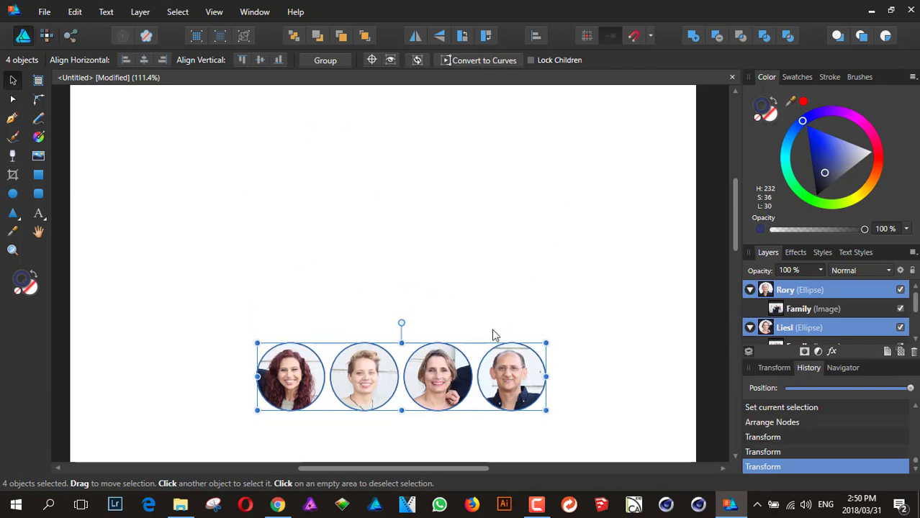
click(568, 339)
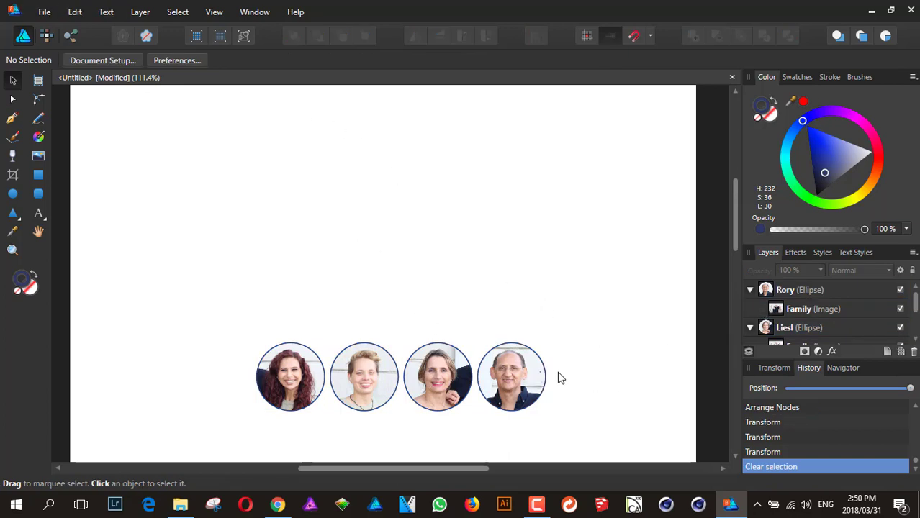
- Copy the Family photo from inside the Rory circle and paste it above the portrait row
click(517, 378)
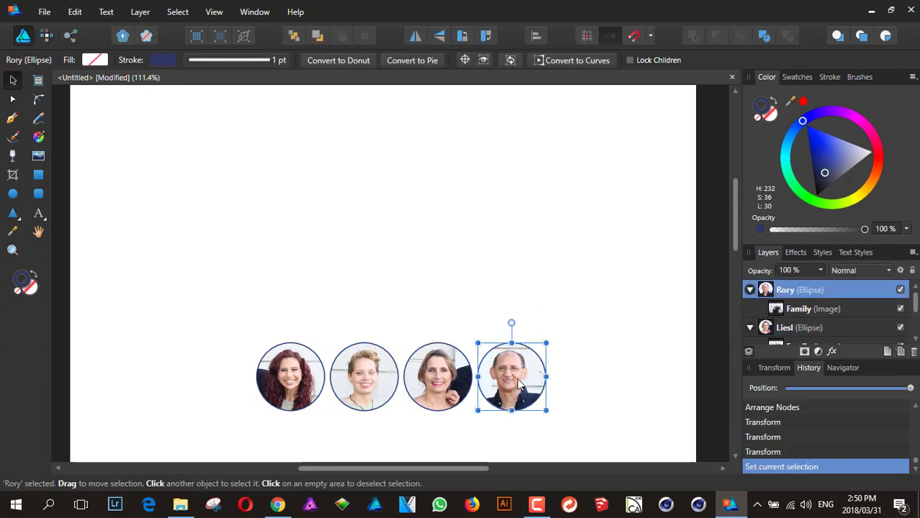
click(799, 313)
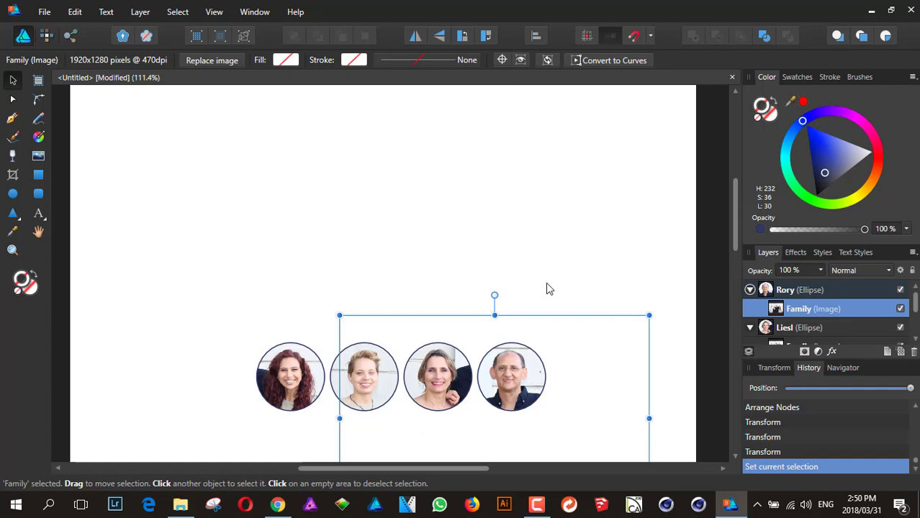
click(473, 180)
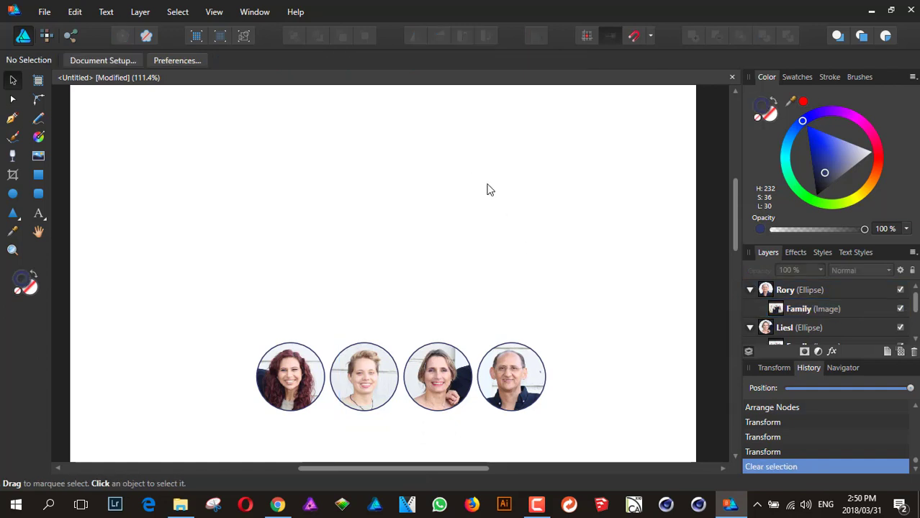
key(ctrl+v)
drag(521, 353, 453, 178)
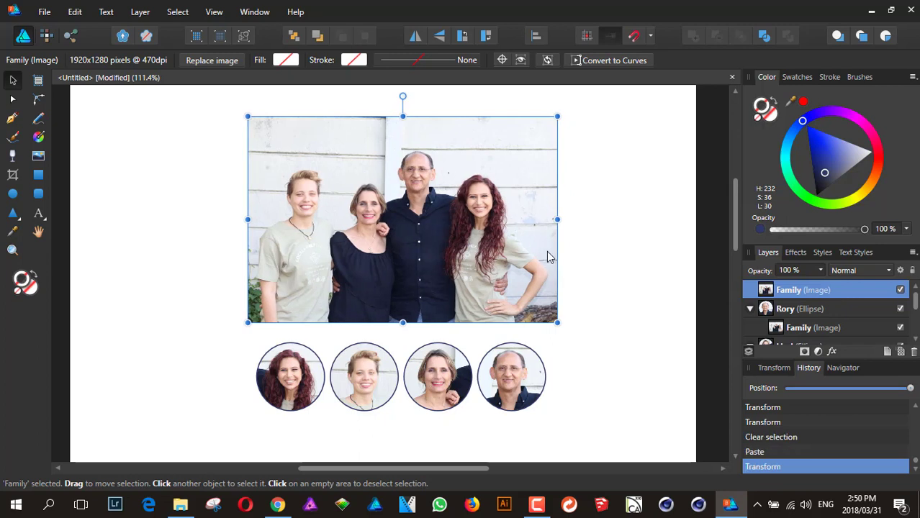
click(588, 295)
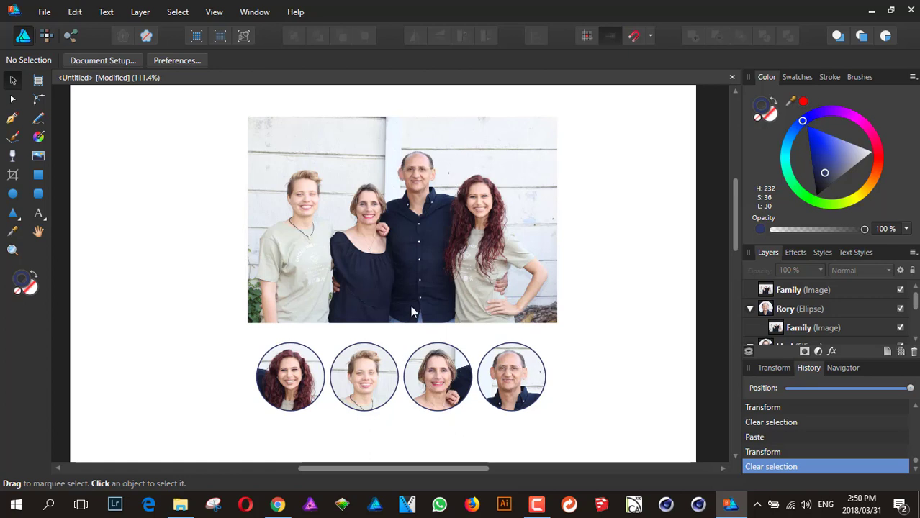
- Give the second portrait circle a bright, saturated green outline
scroll(374, 374, up, 1)
scroll(374, 373, up, 1)
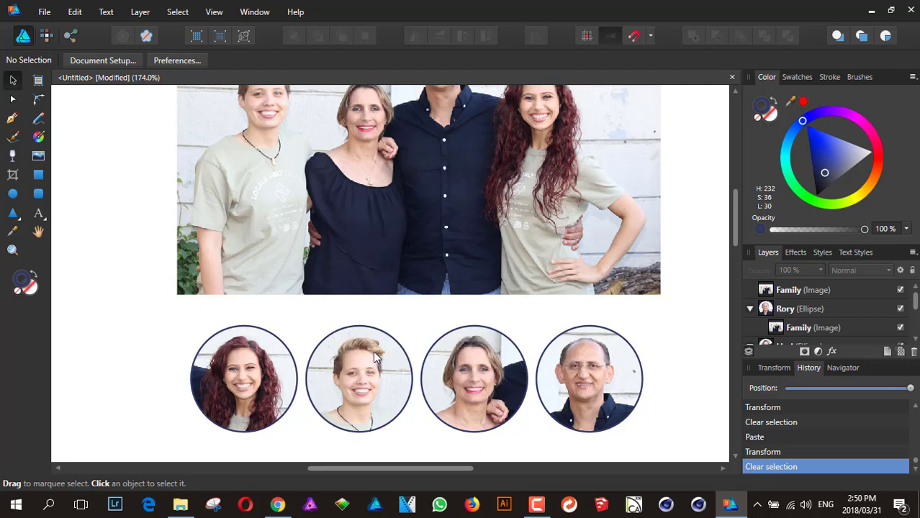
click(373, 356)
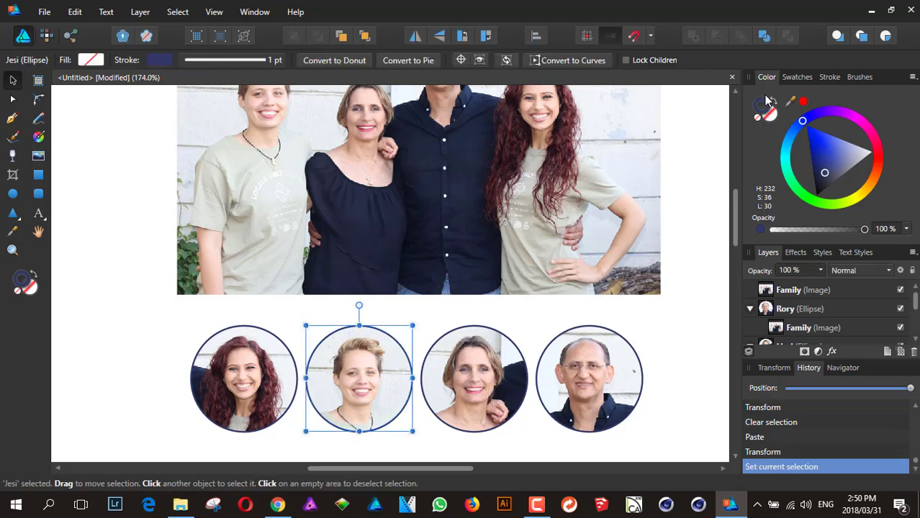
click(805, 200)
drag(812, 184, 814, 176)
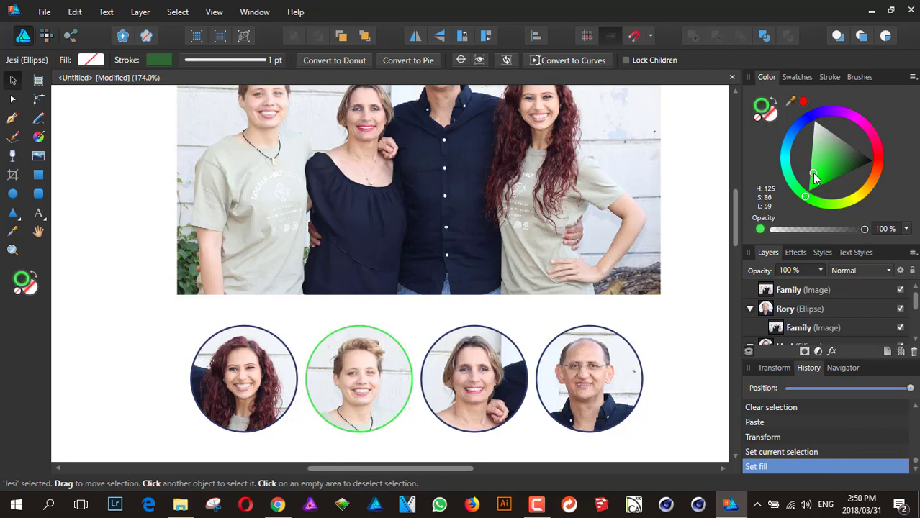
click(139, 295)
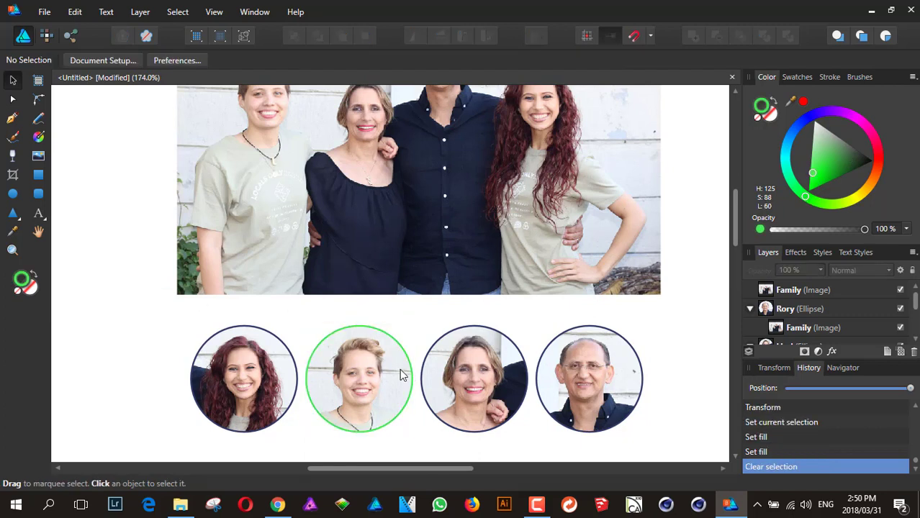
- Give the third portrait circle a saturated orange outline
click(445, 362)
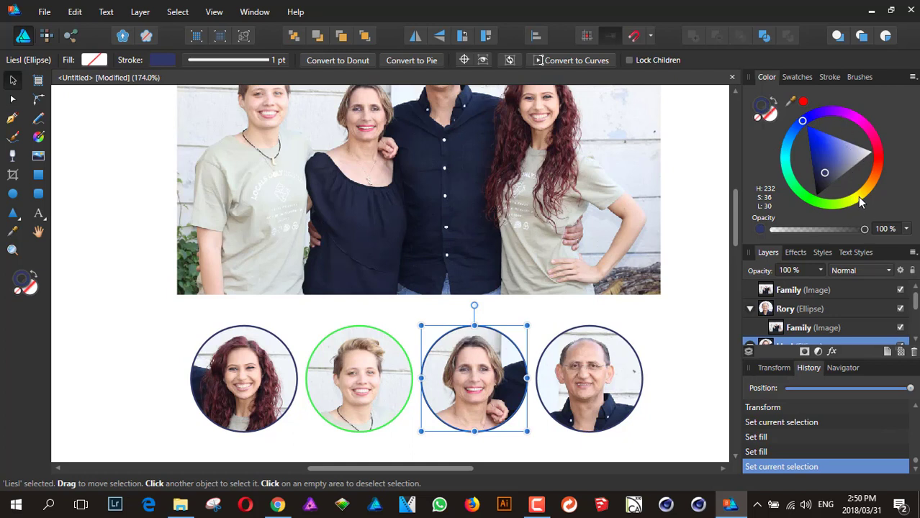
drag(858, 196, 875, 177)
click(857, 166)
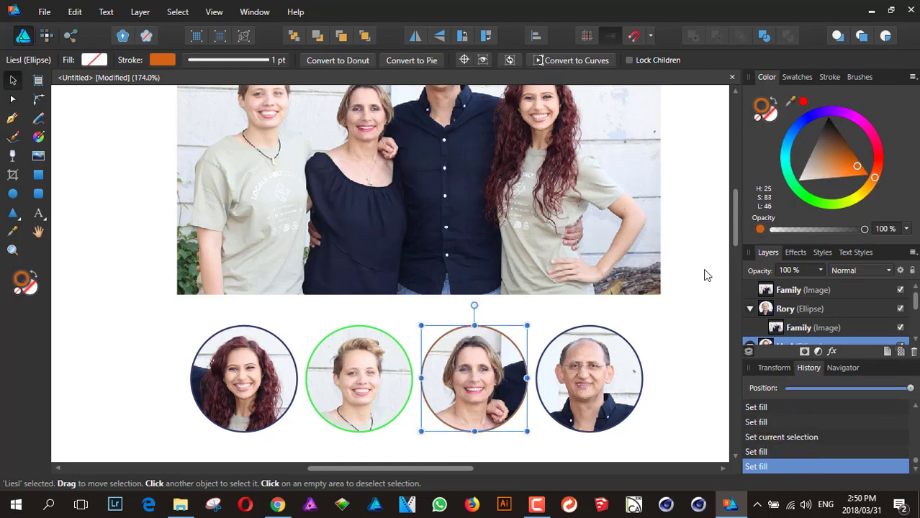
click(125, 270)
- Increase the stroke width of the second circle's green outline
click(395, 349)
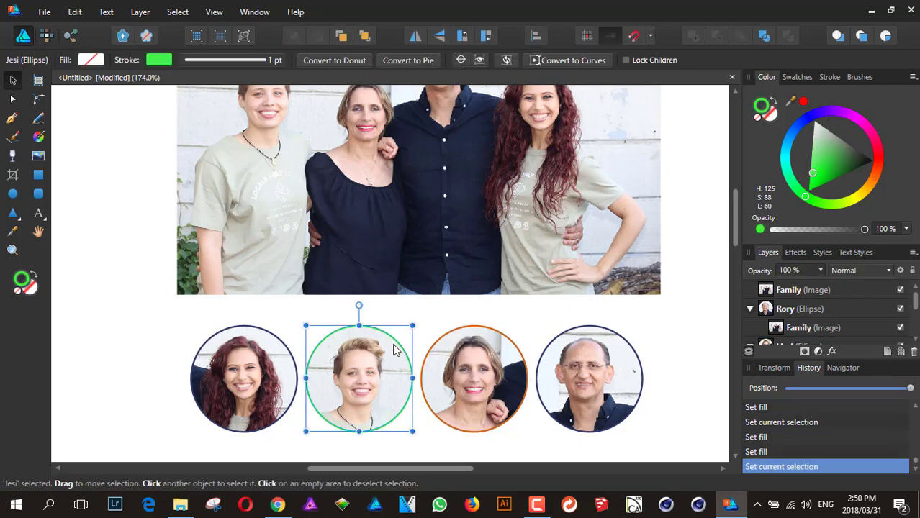
click(275, 62)
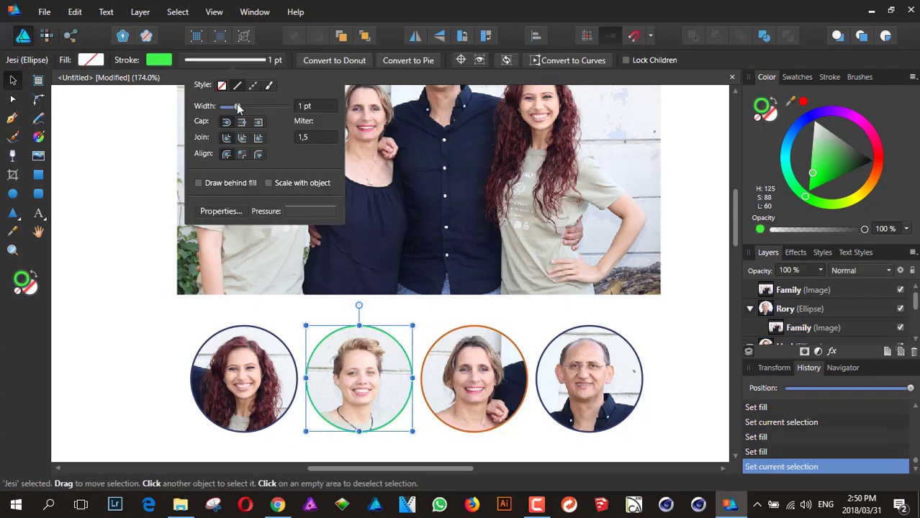
drag(238, 107, 235, 108)
click(166, 164)
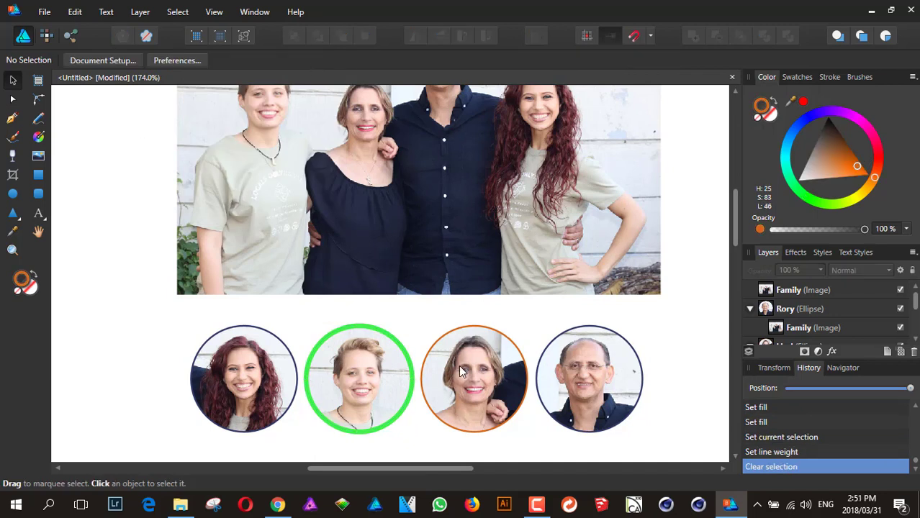
- Set the stroke of all four portrait circles to None
click(233, 364)
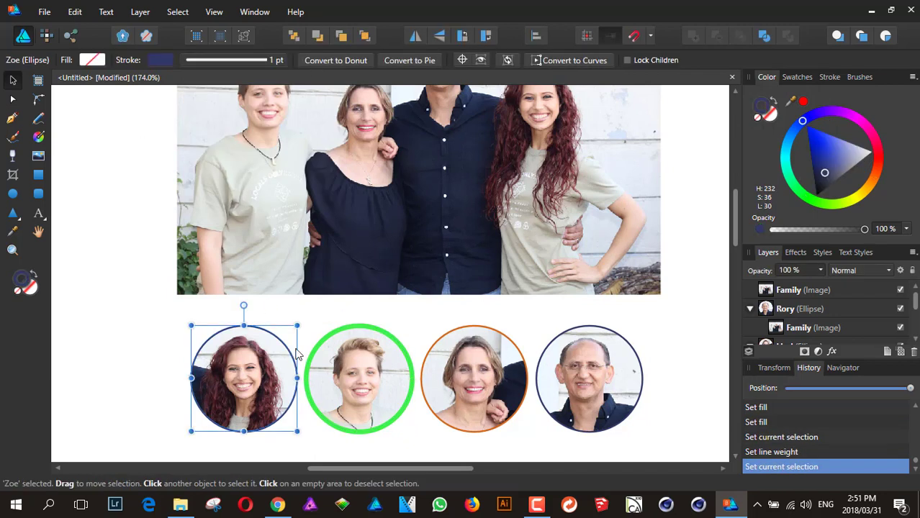
shift+click(367, 372)
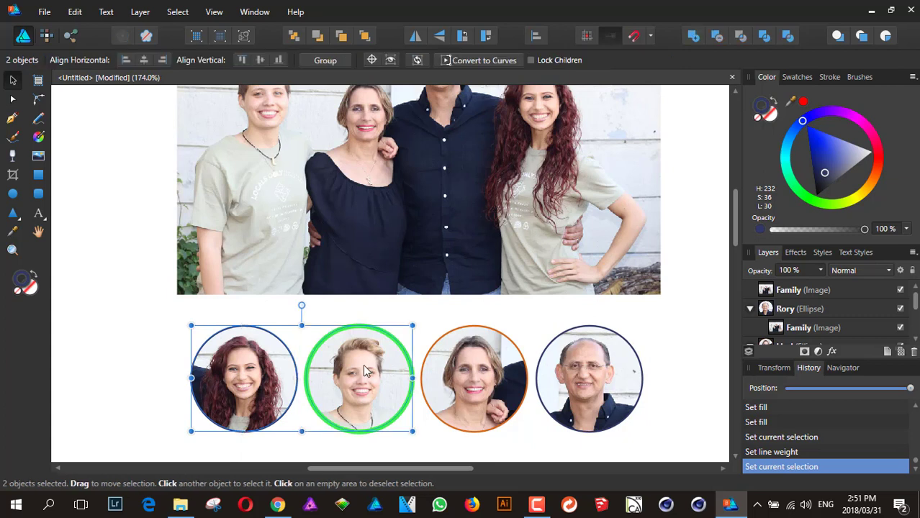
shift+click(473, 373)
shift+click(565, 377)
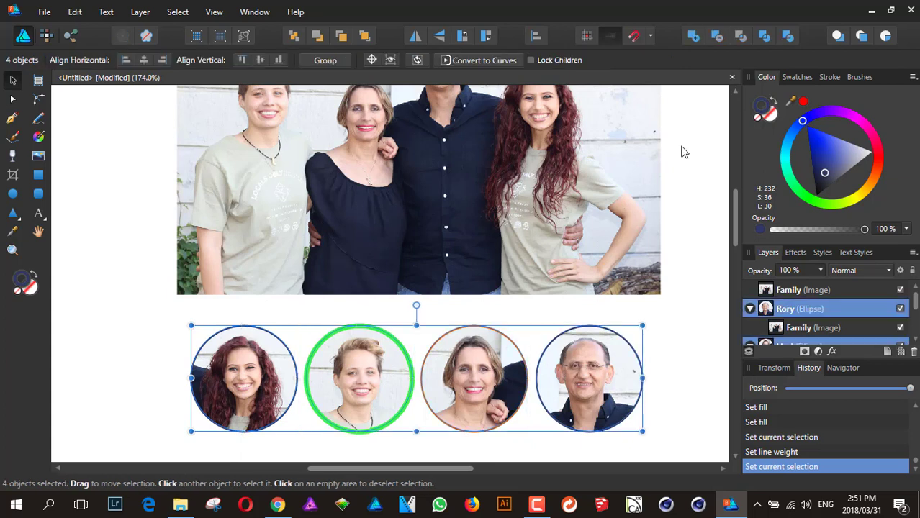
click(758, 121)
click(154, 275)
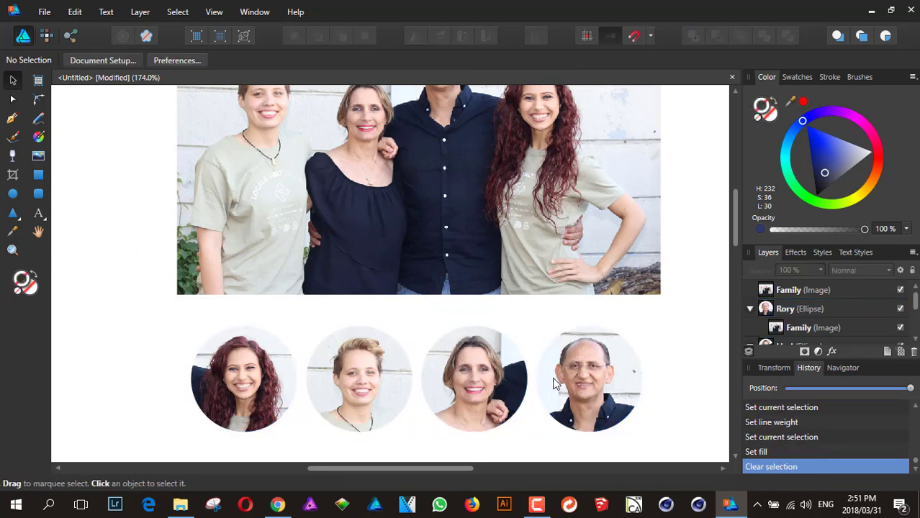
click(597, 358)
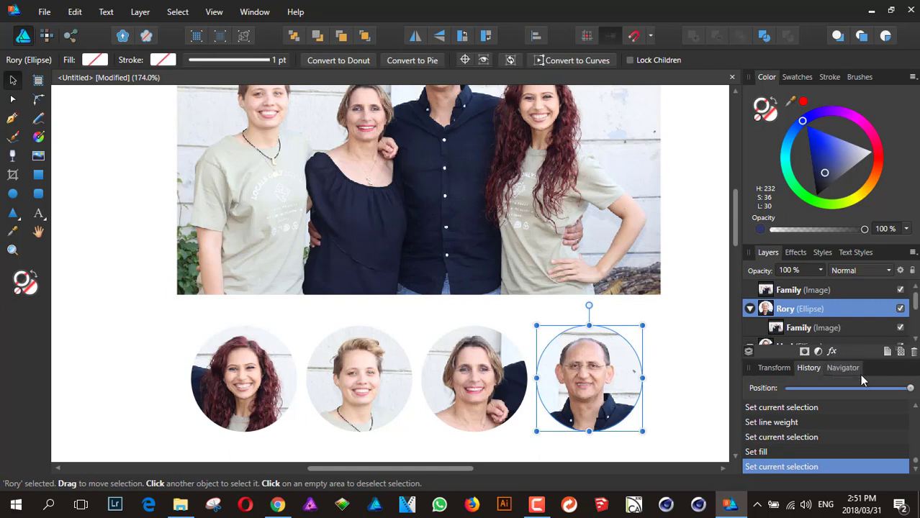
scroll(402, 314, down, 1)
scroll(403, 314, right, 1)
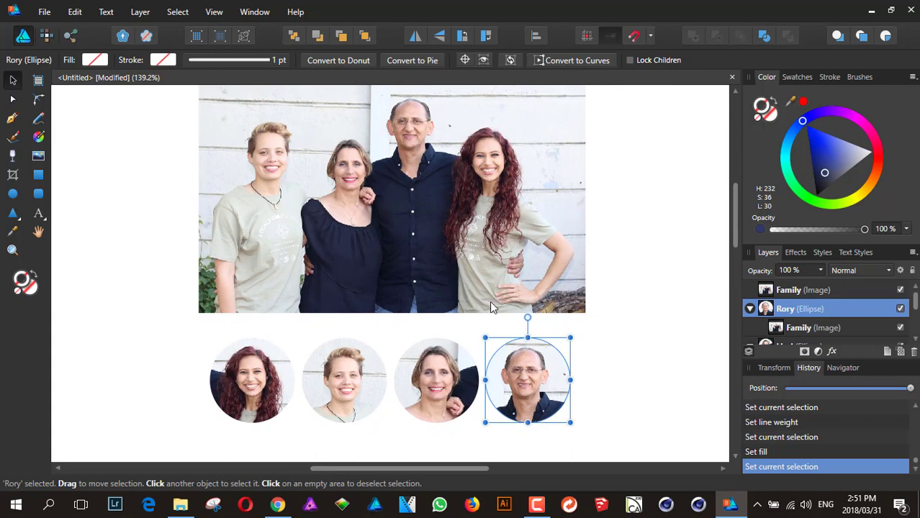
scroll(569, 309, down, 1)
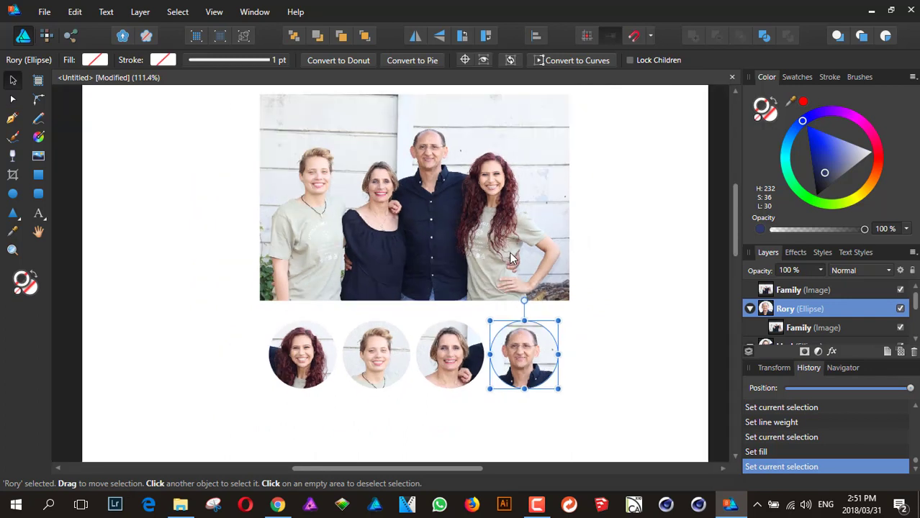
scroll(475, 251, right, 1)
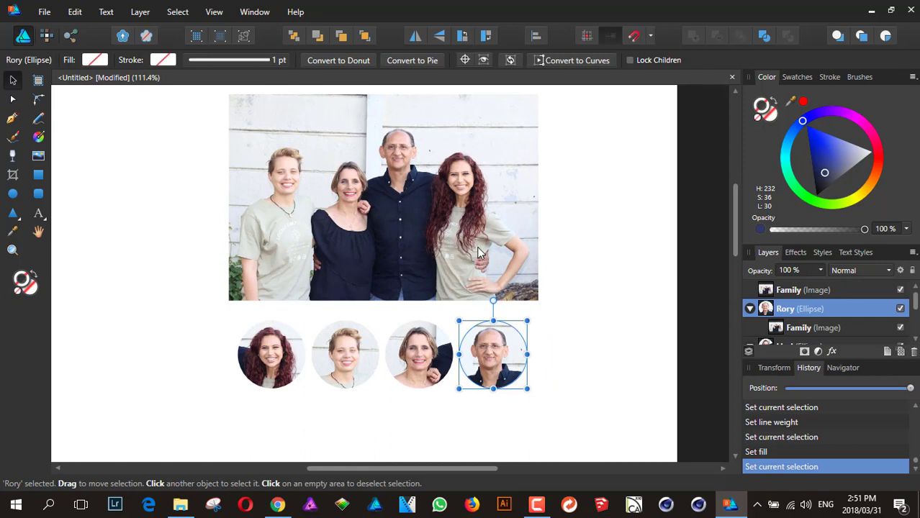
scroll(479, 252, up, 1)
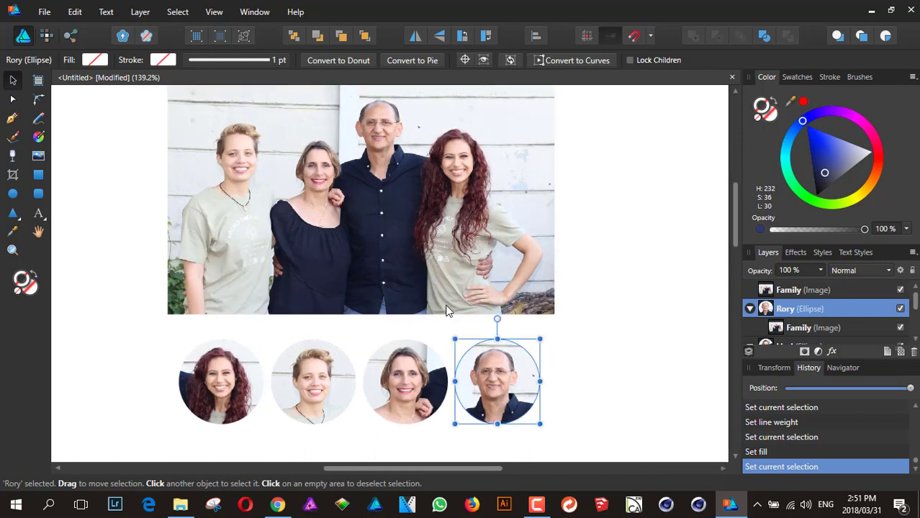